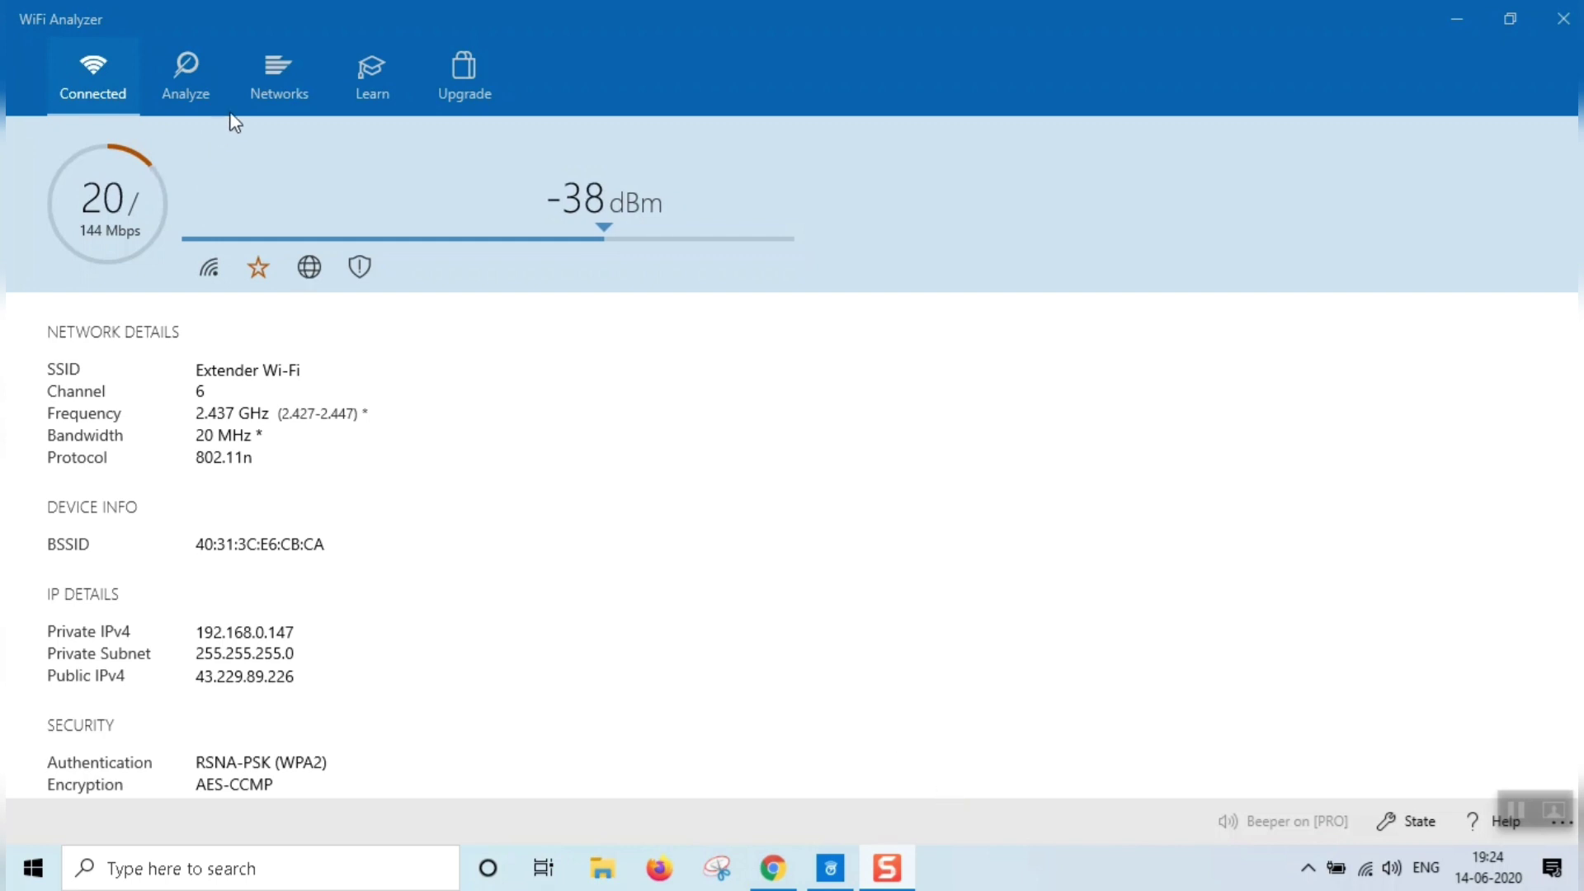
Step: List the nearby networks: Extender Wi-Fi, Guest Wi-Fi, 2_4Ghz Wifi on channel 6, HomeNetwork! on 11
left_click(253, 95)
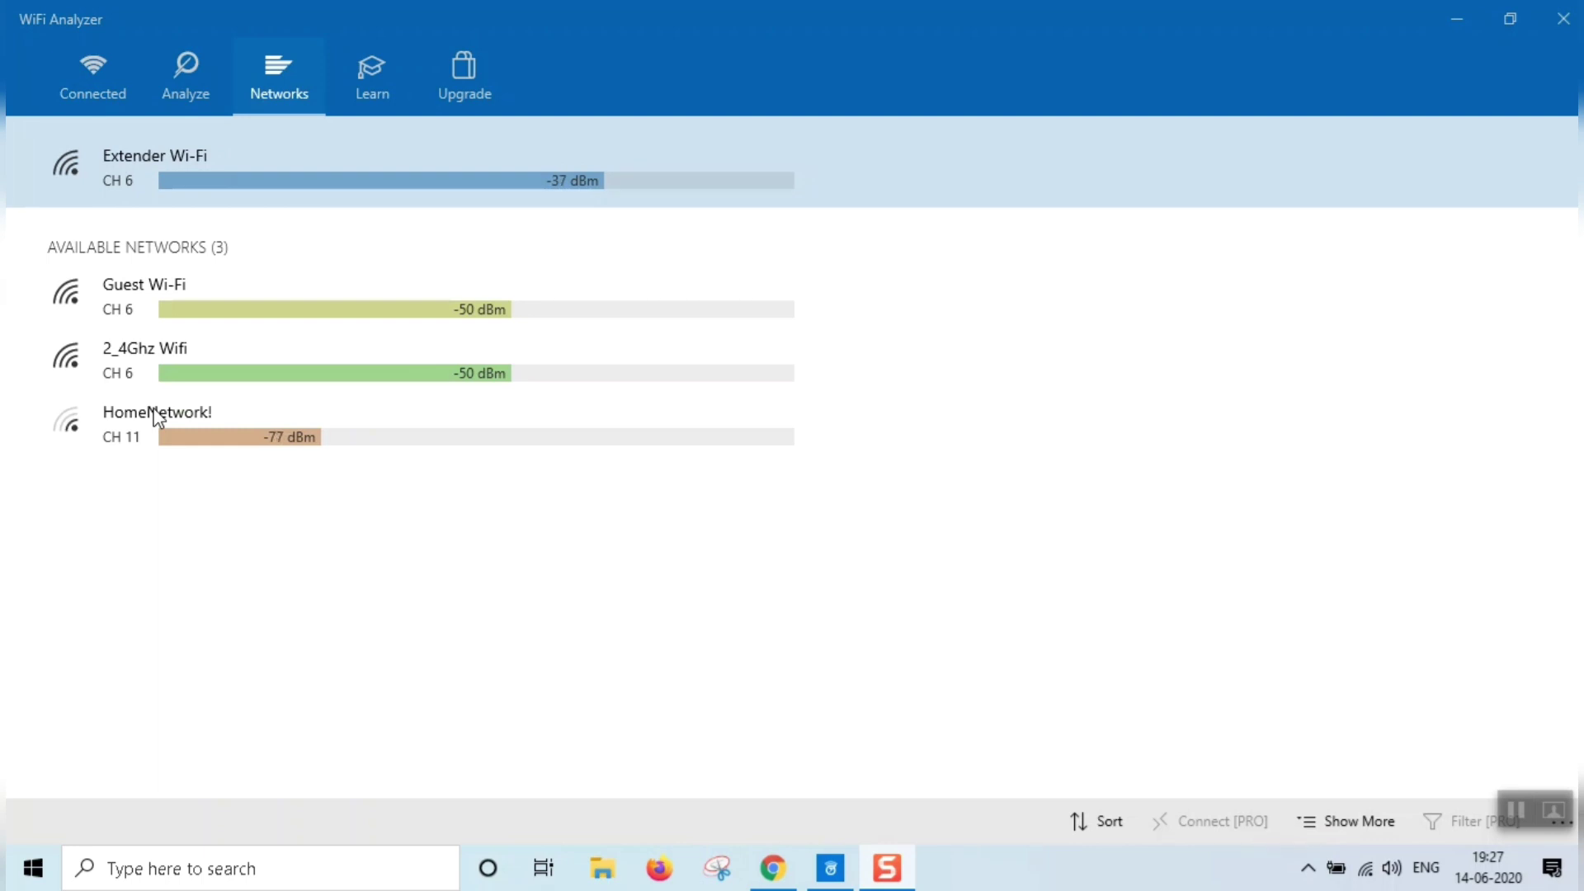
Step: Compare the networks list with the 2.4 GHz channel graph, ending on the graph recommending channel 1
left_click(179, 89)
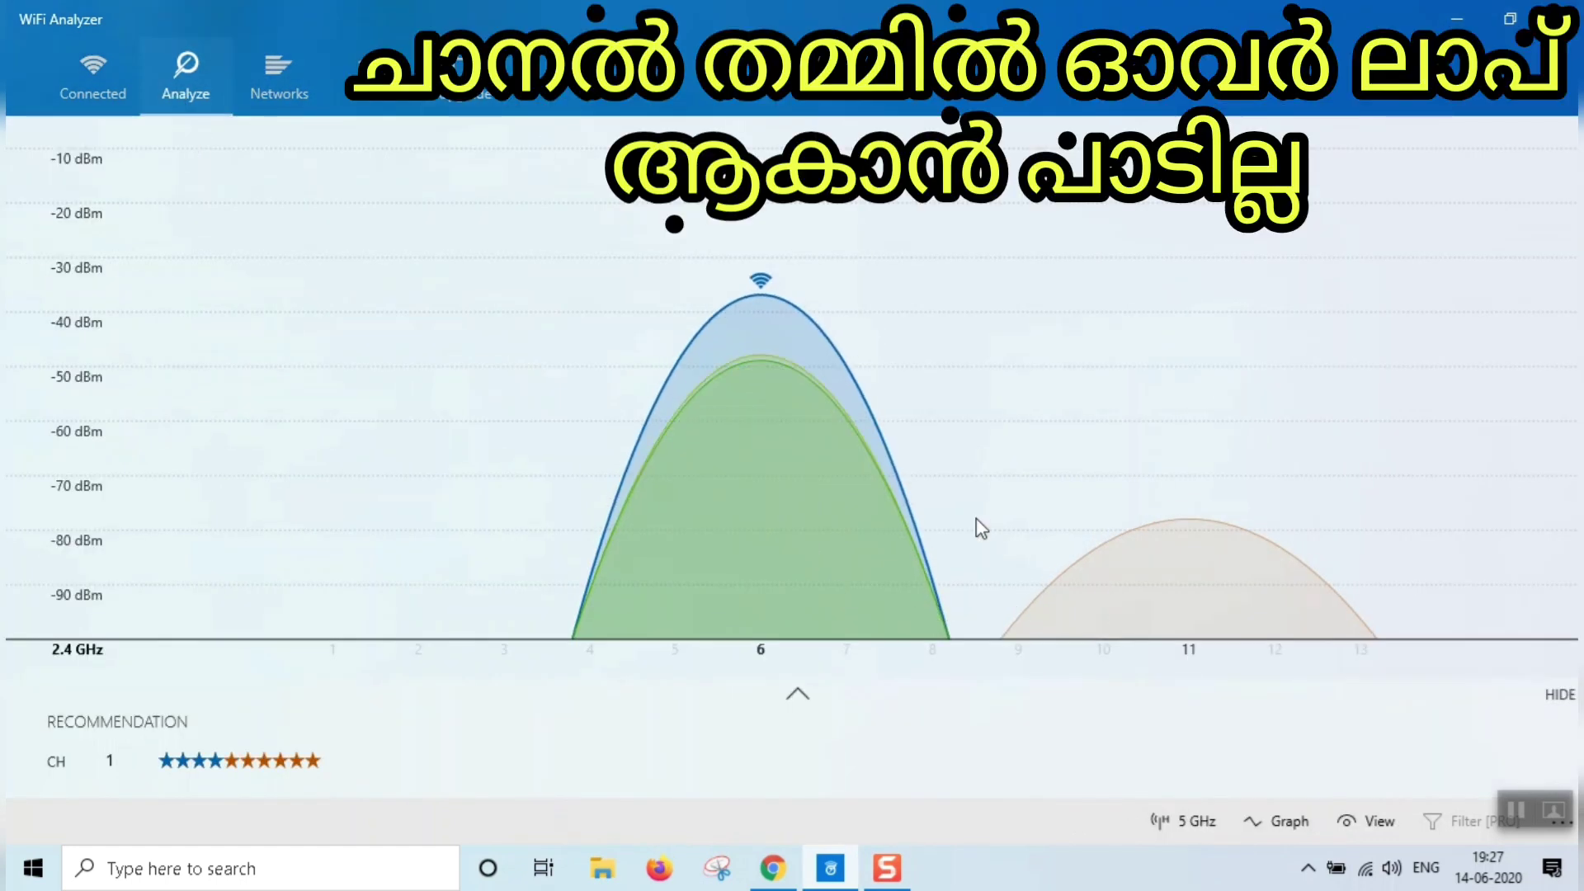
left_click(272, 76)
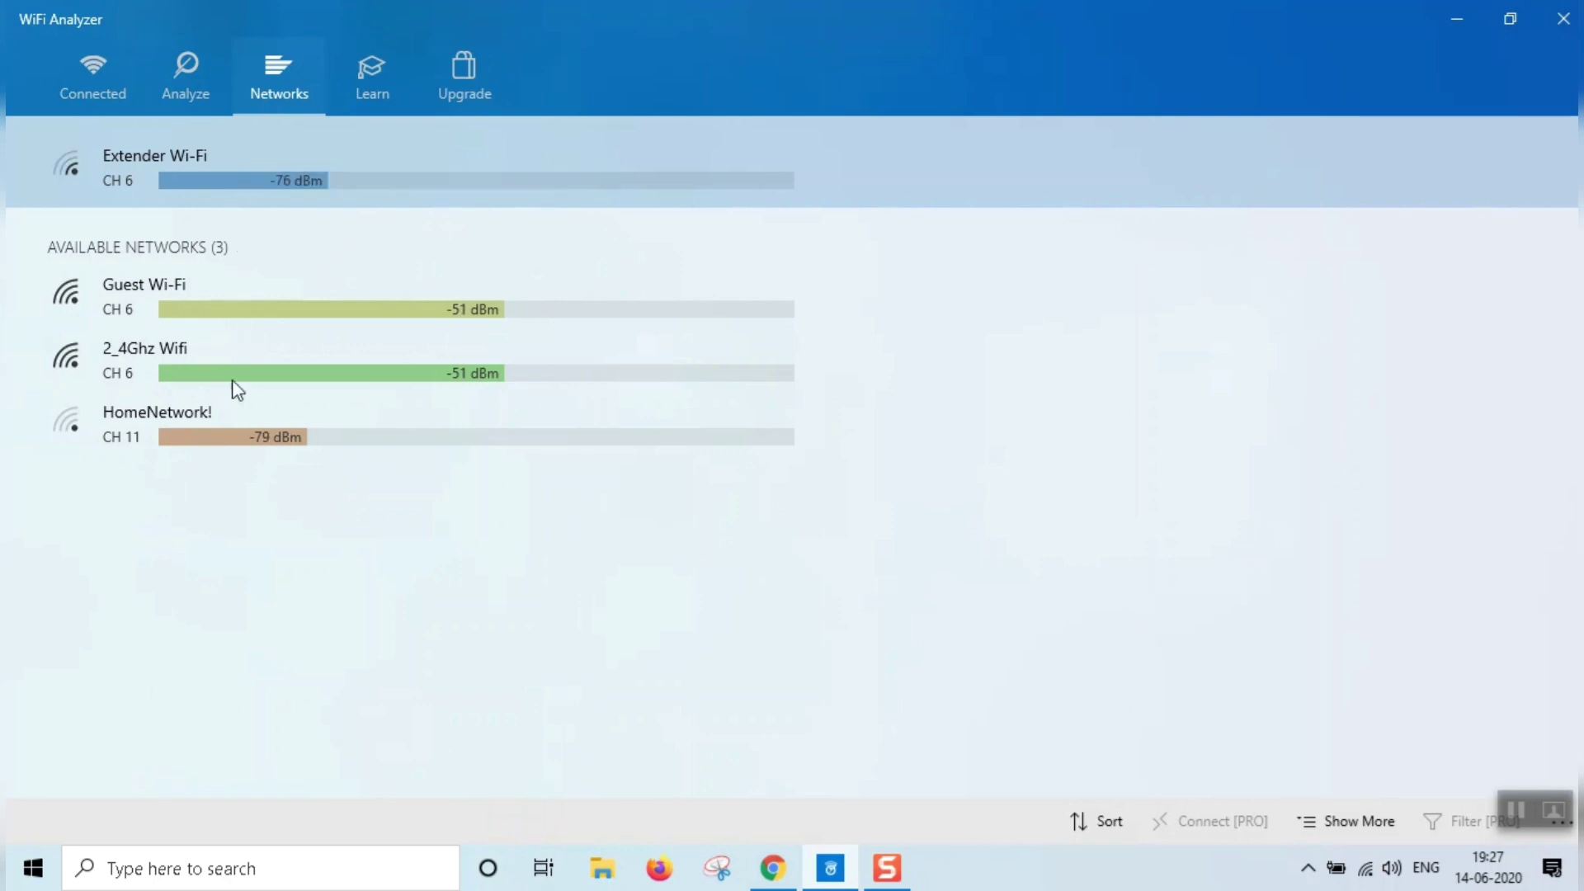
left_click(184, 73)
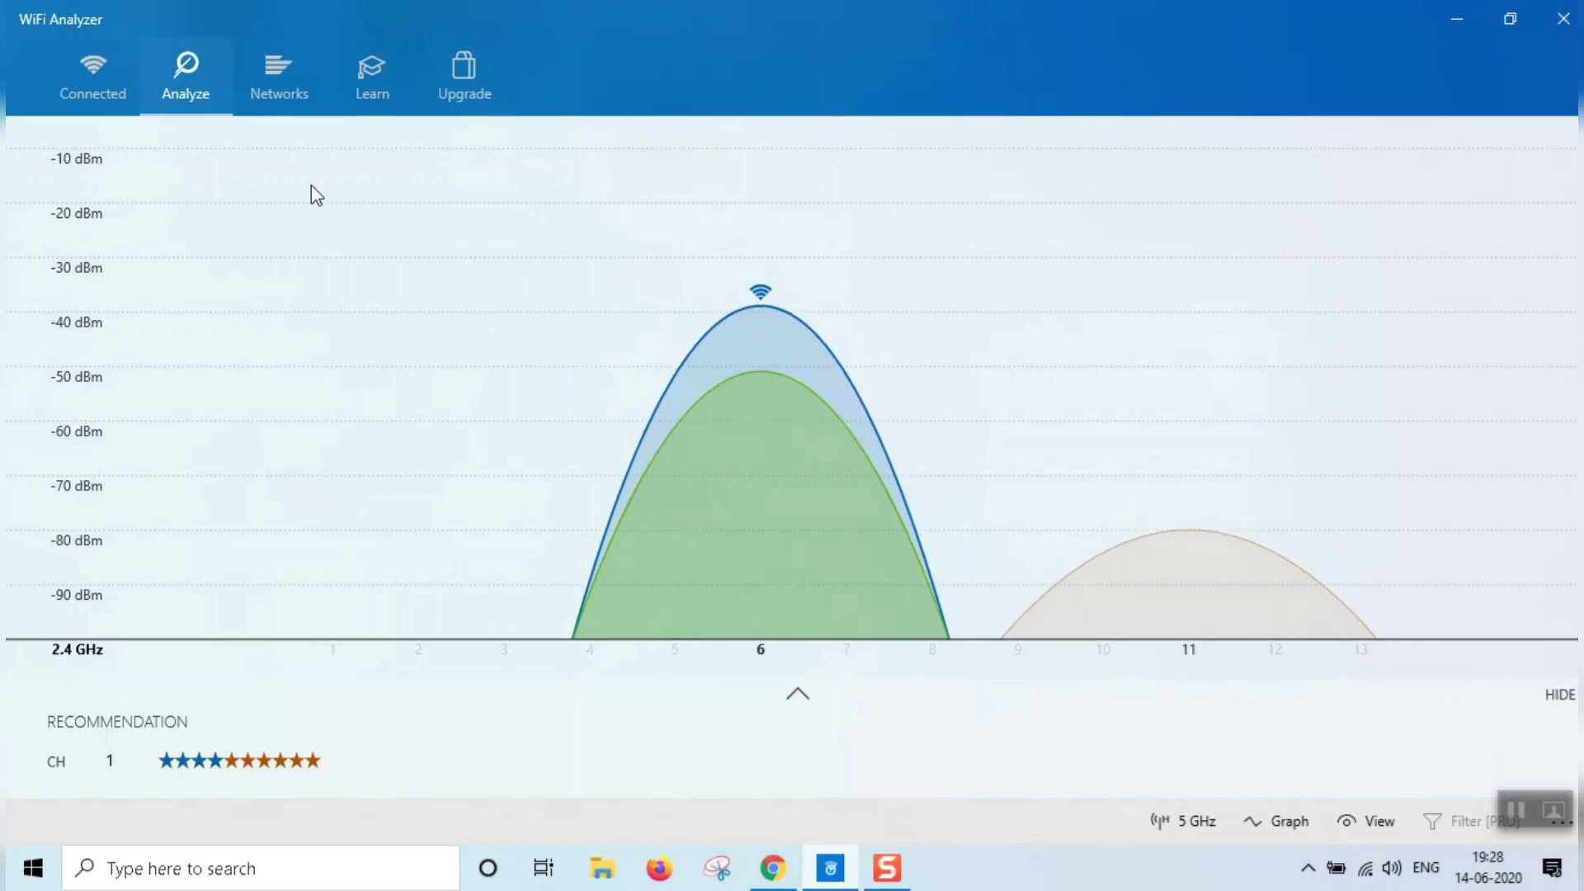
left_click(275, 95)
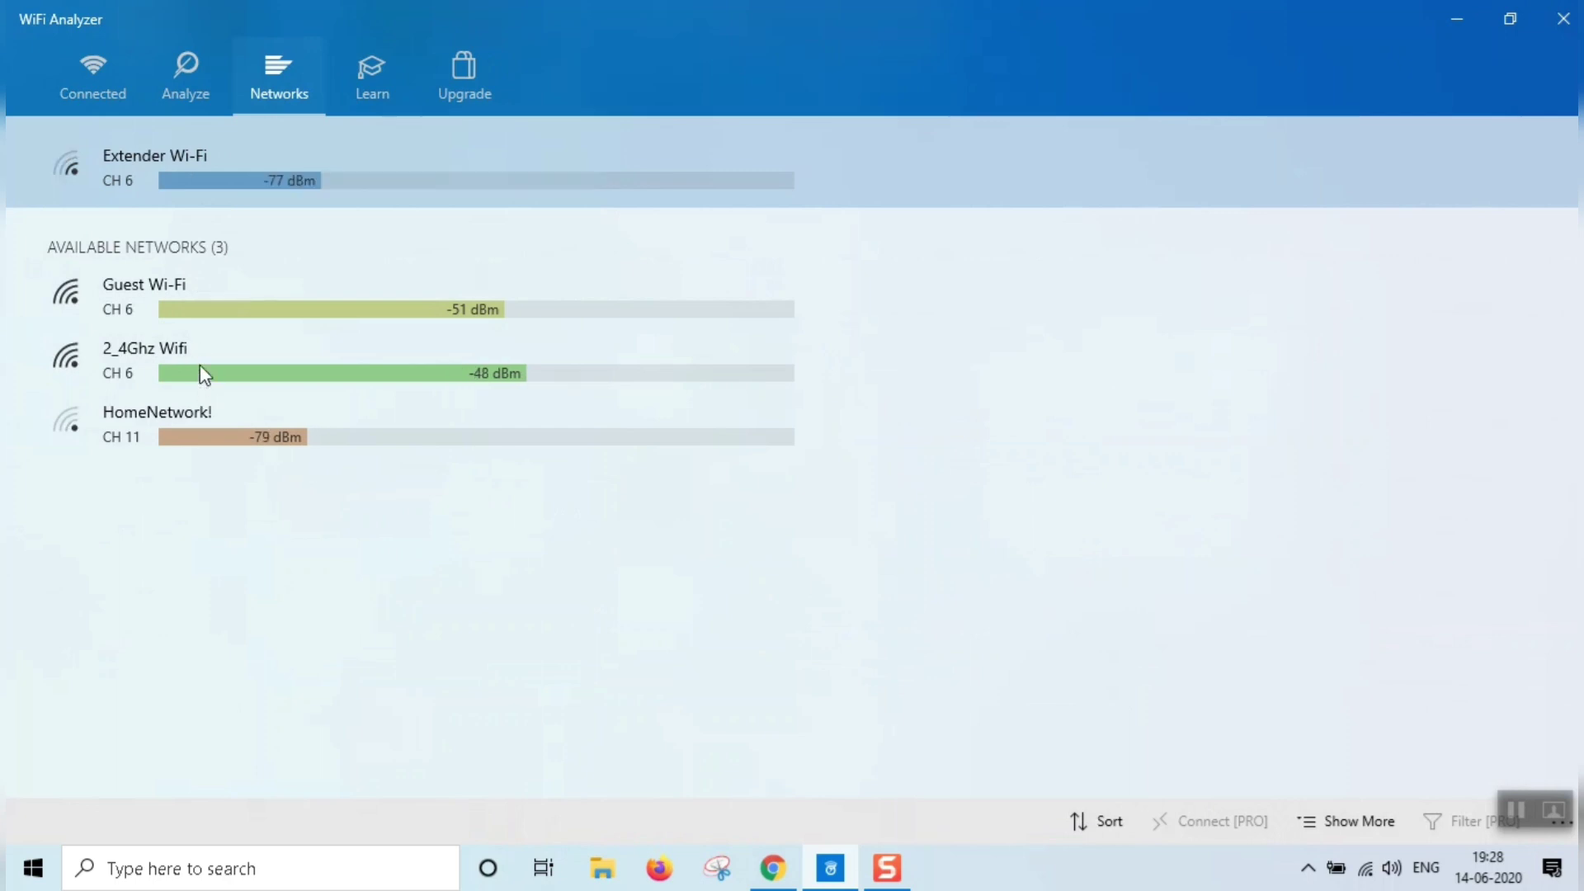
left_click(184, 52)
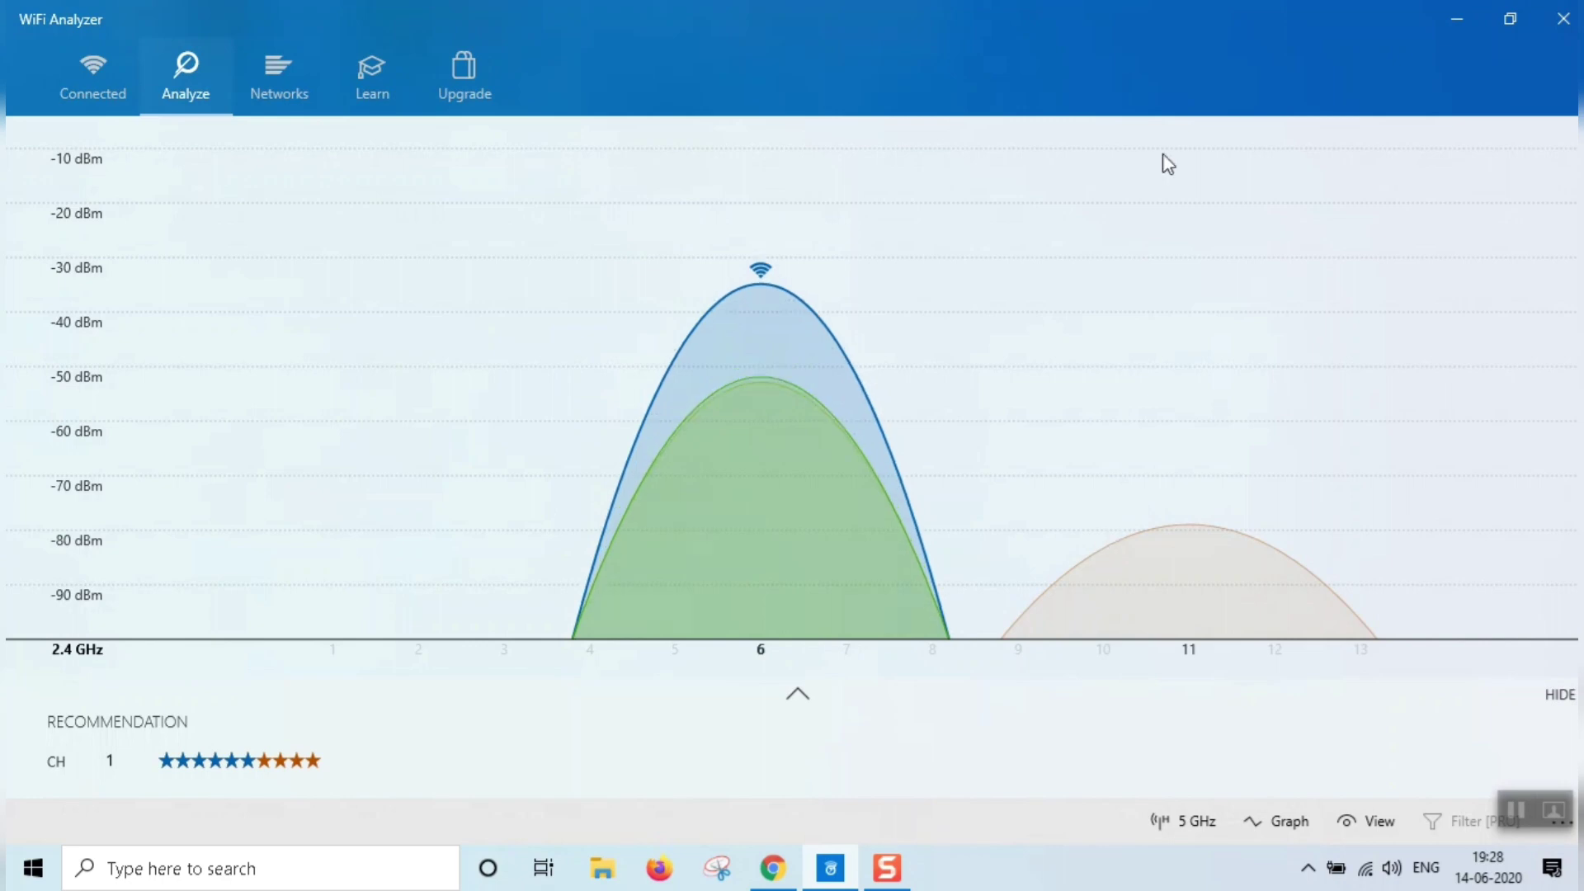
left_click(797, 695)
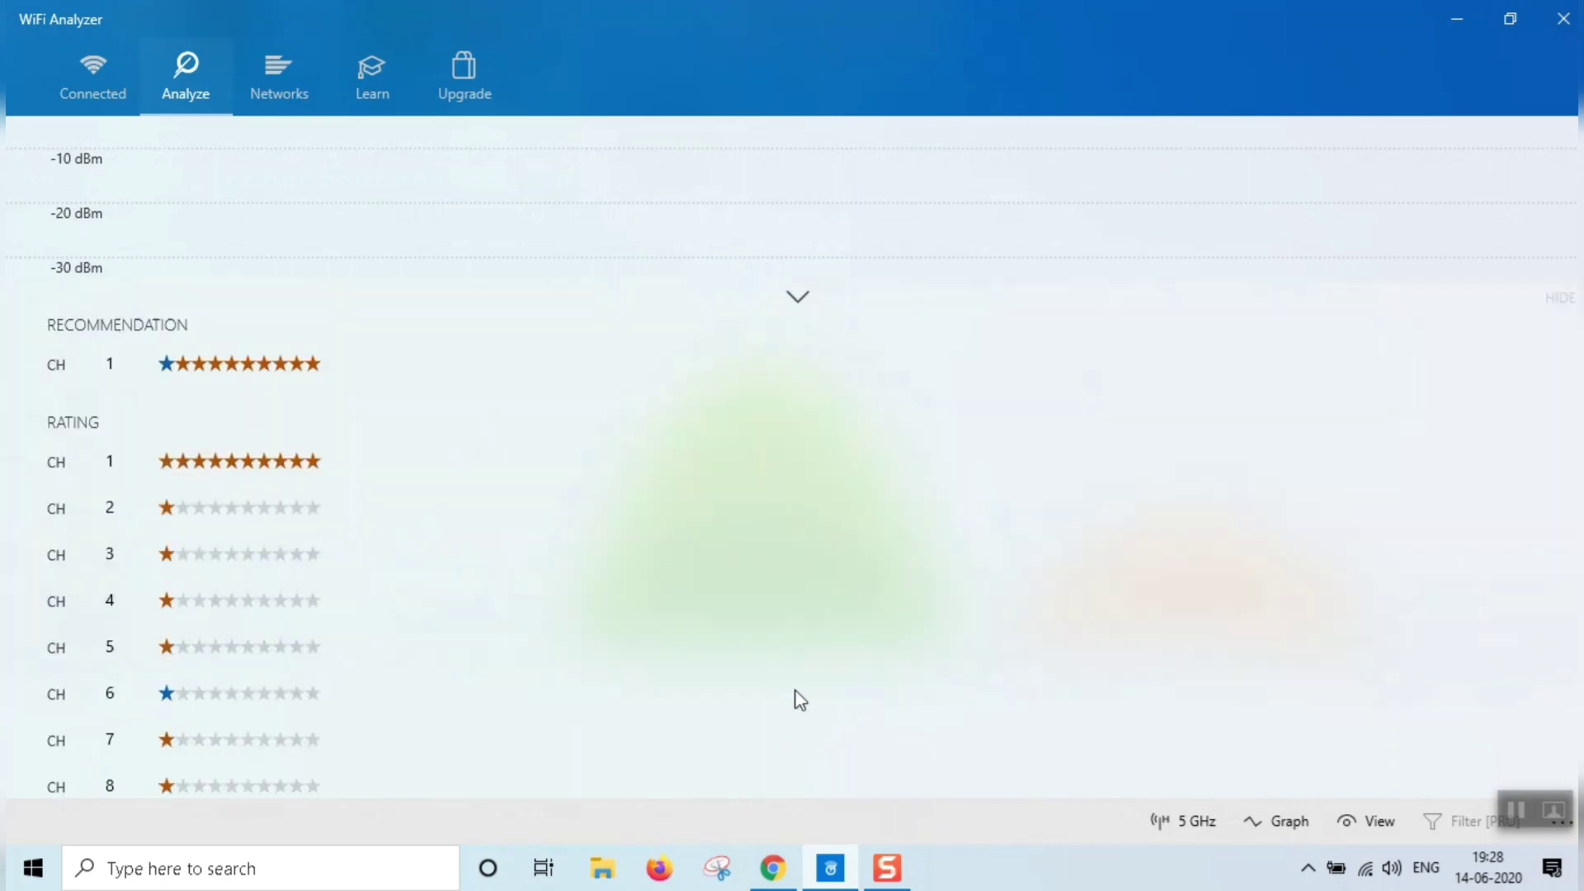
scroll(743, 602, "down", 2)
scroll(720, 582, "up", 2)
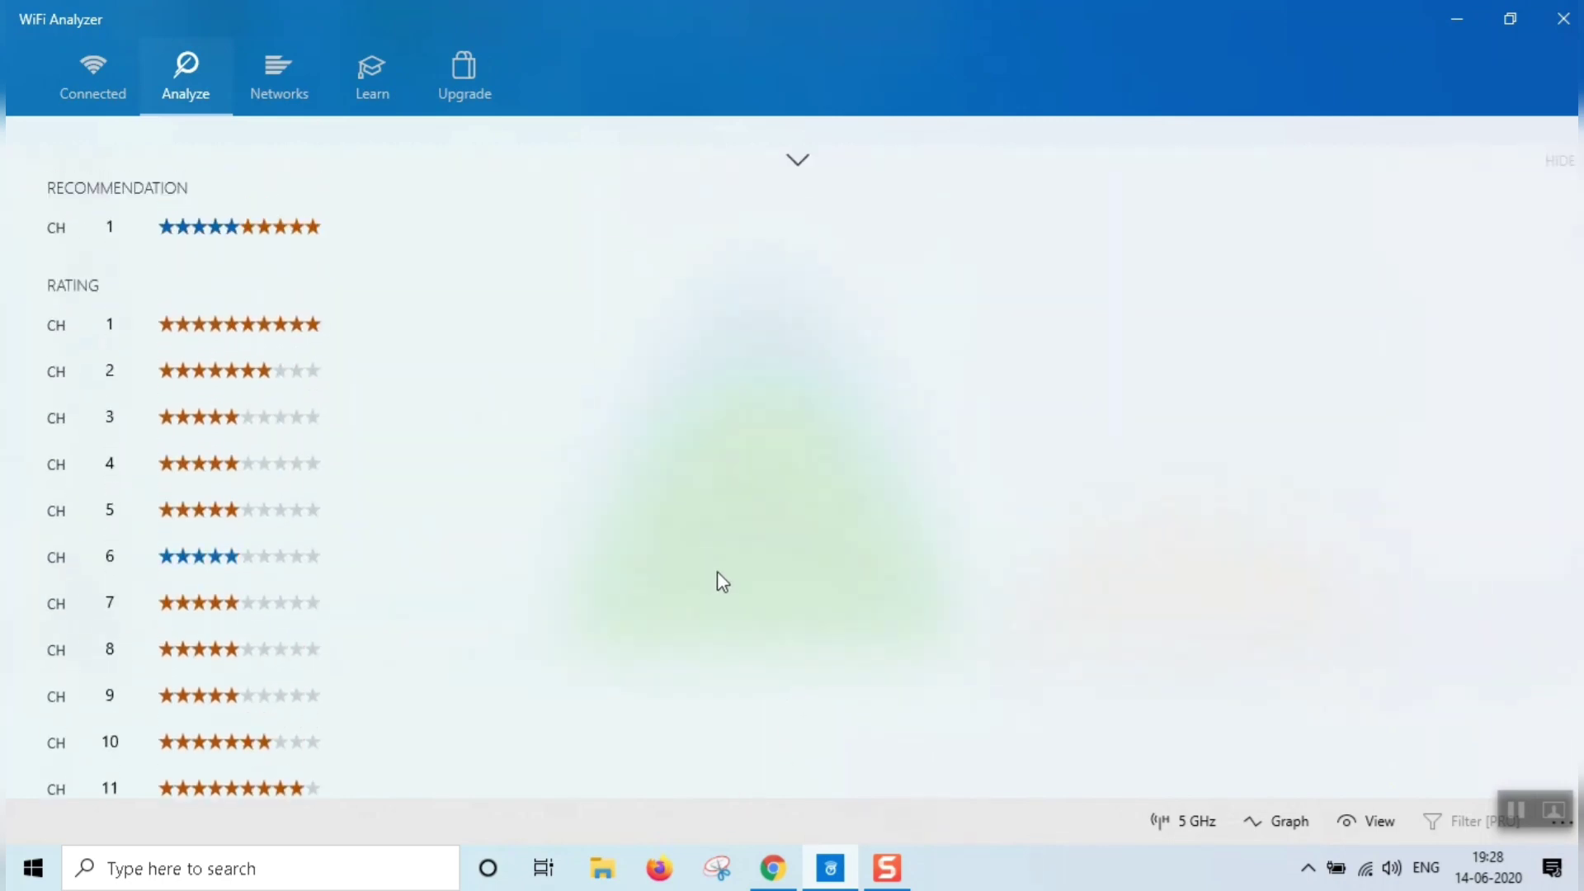
scroll(714, 583, "down", 2)
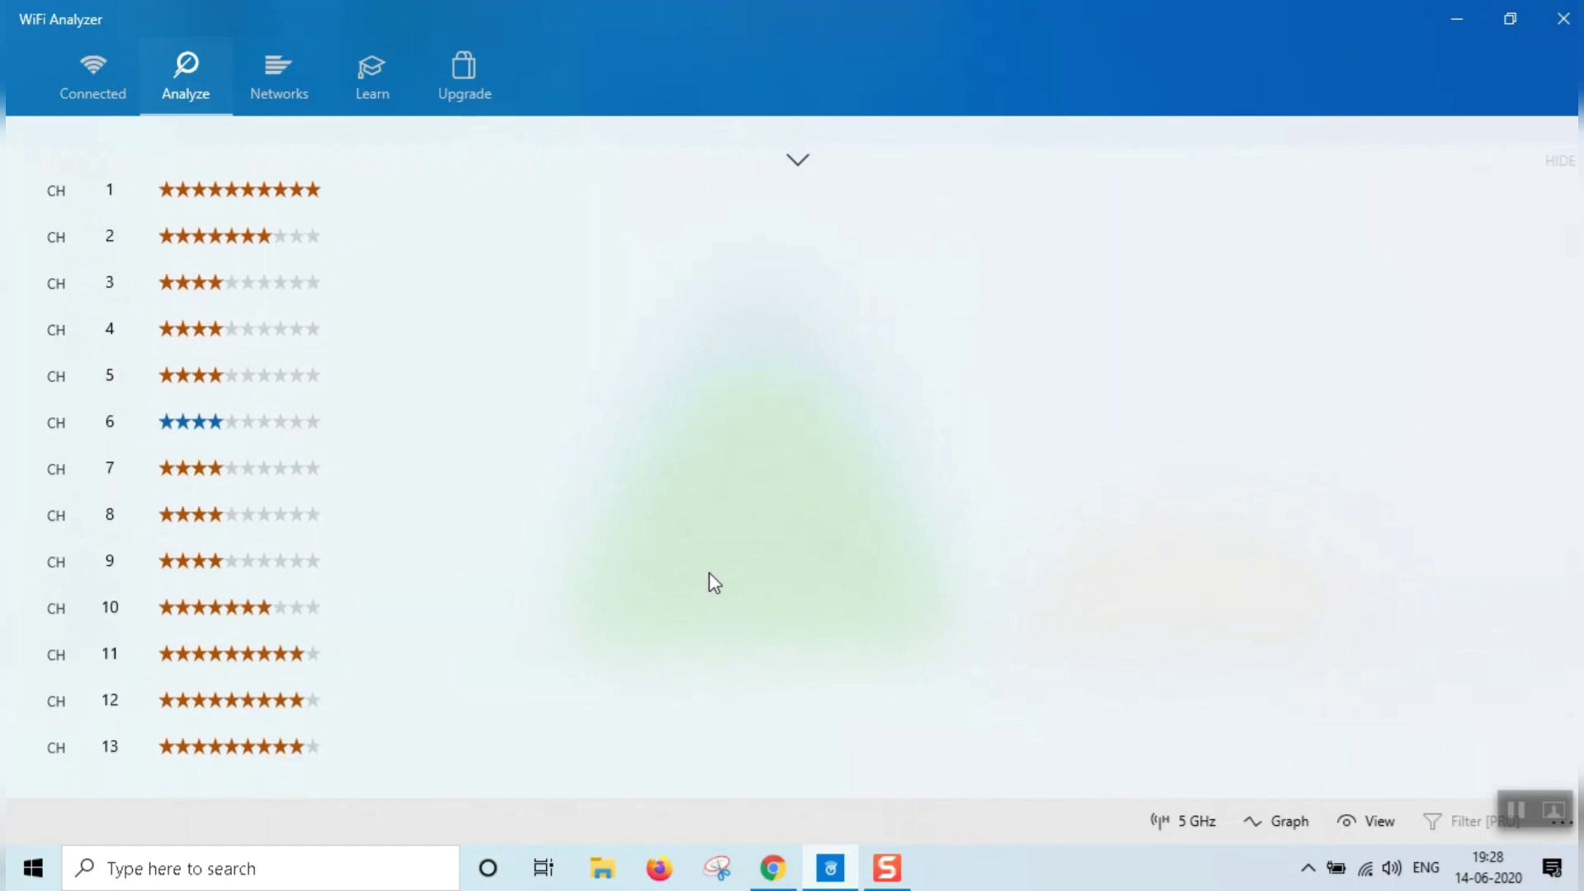
scroll(710, 573, "up", 2)
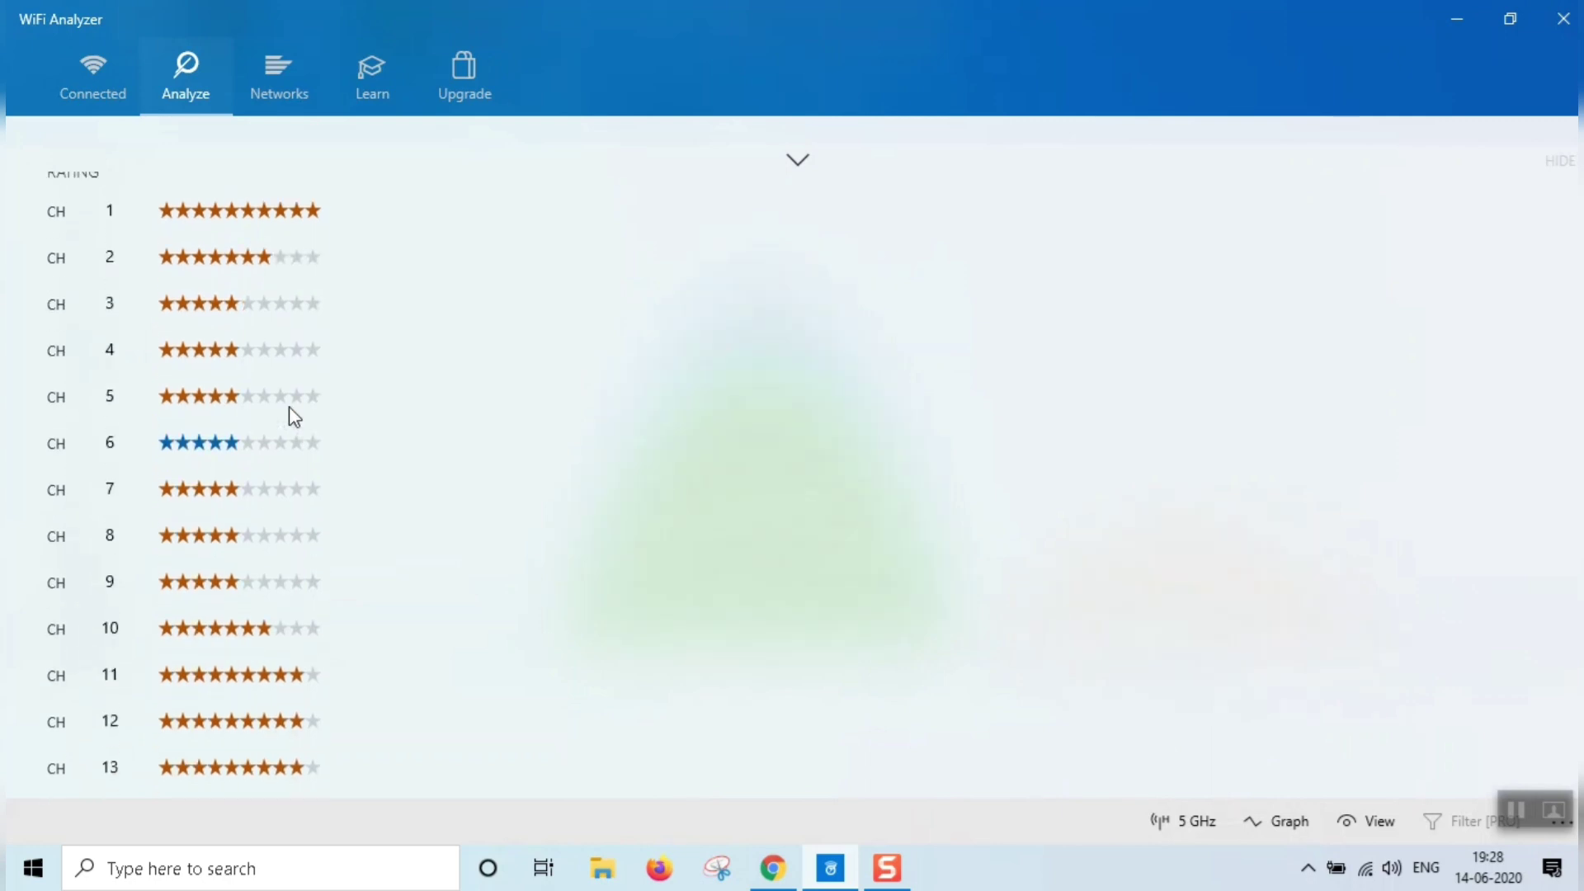
left_click(804, 164)
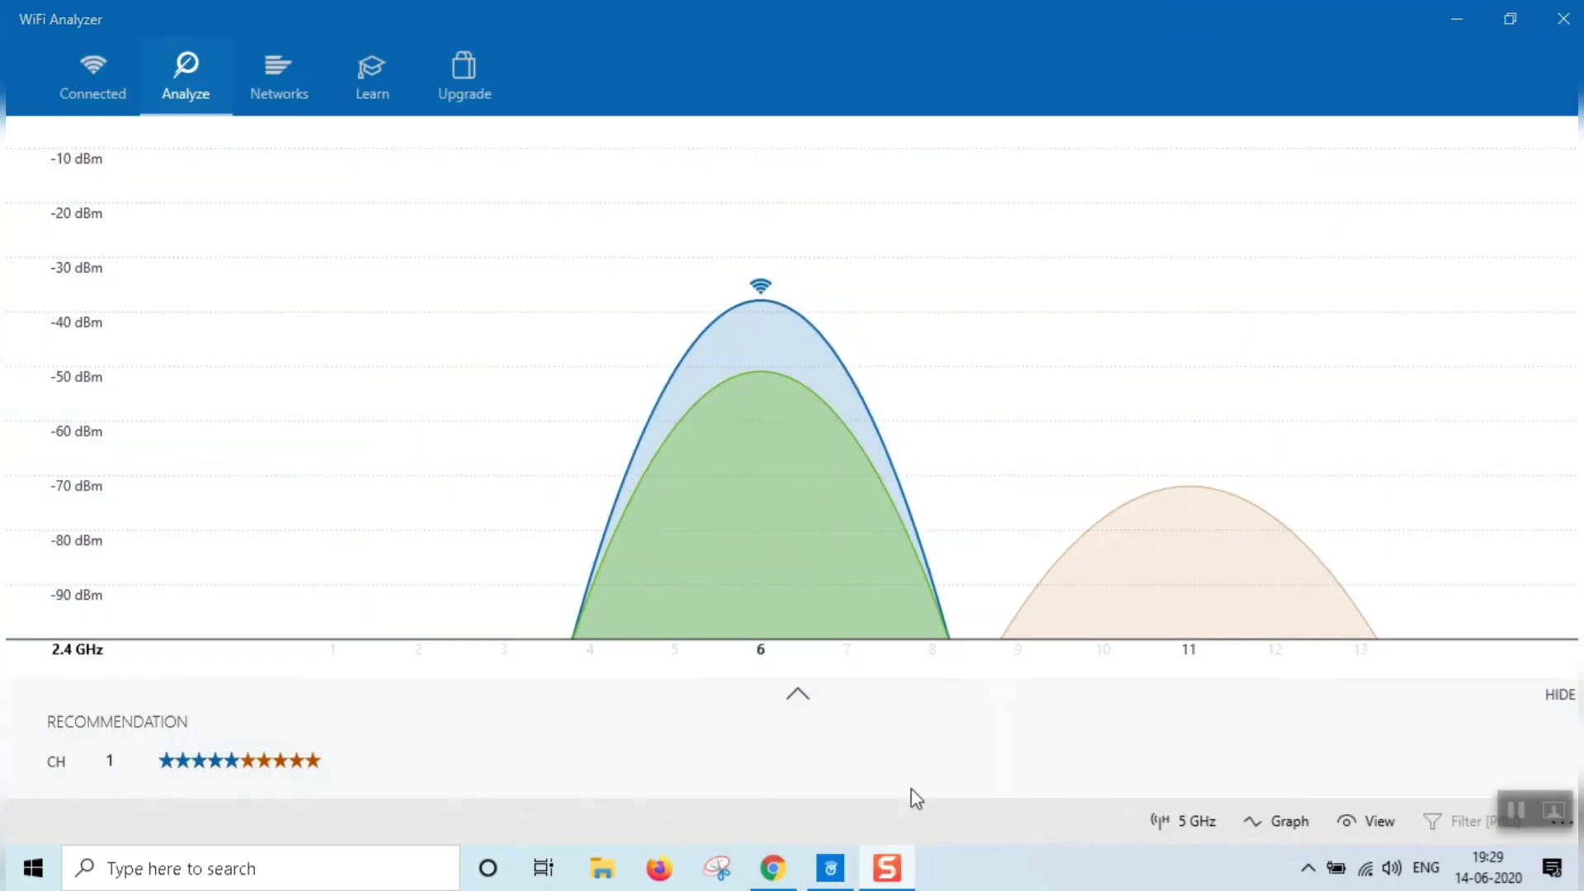
mouse_move(766, 884)
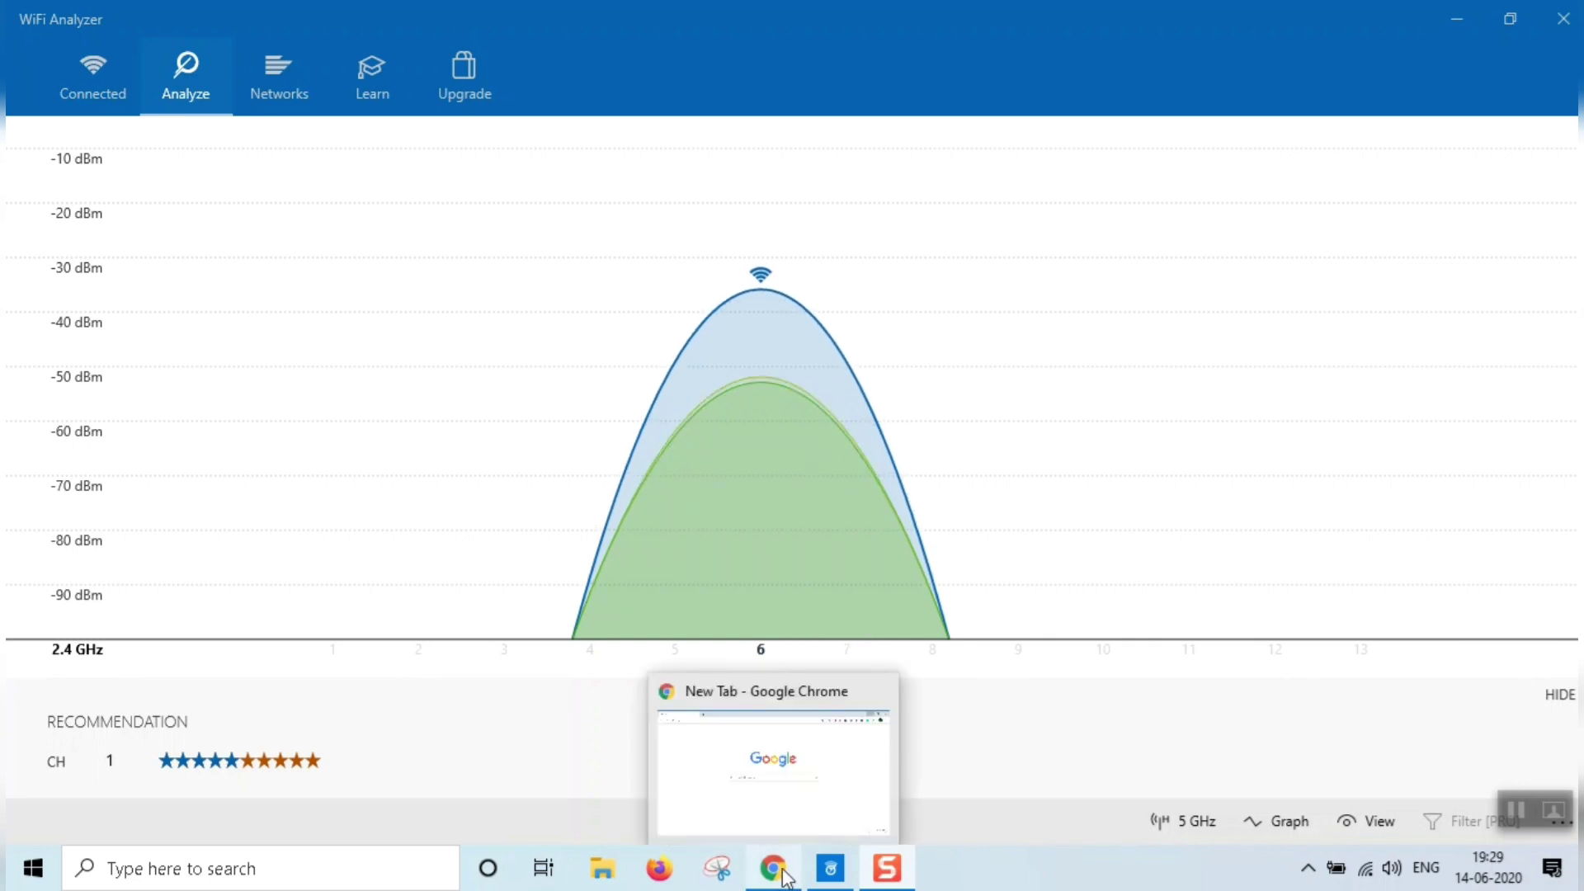
Step: Load the router page at 192.168.0.1 in Chrome, then return to WiFi Analyzer's networks list
left_click(764, 771)
type("192.168.18.1")
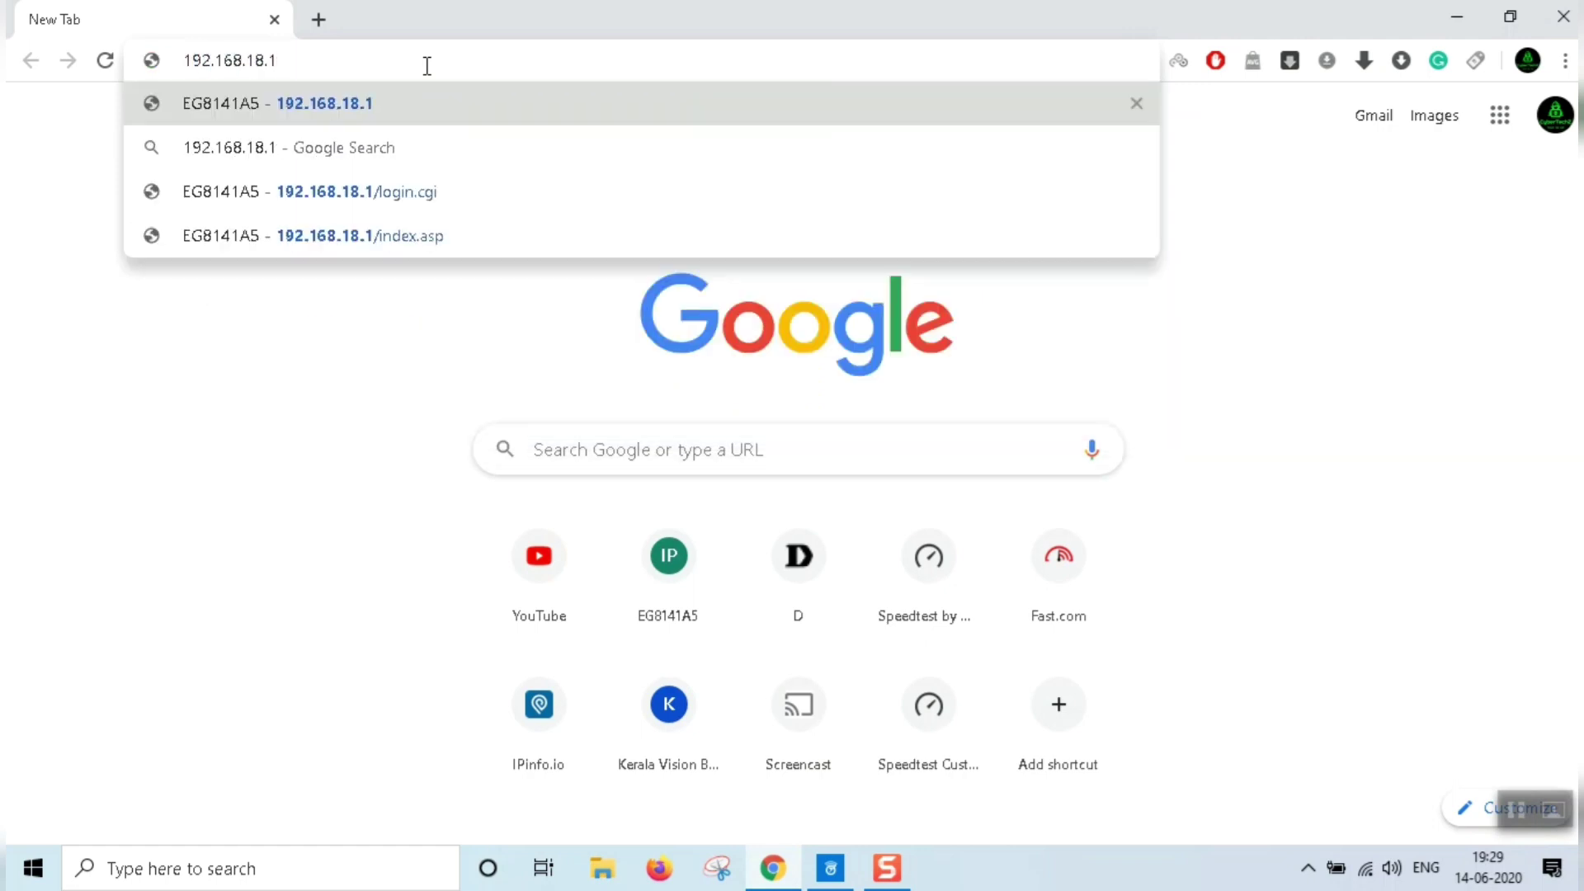
key("Left")
key("Left")
key("Left")
key("Right")
key("BackSpace")
key("BackSpace")
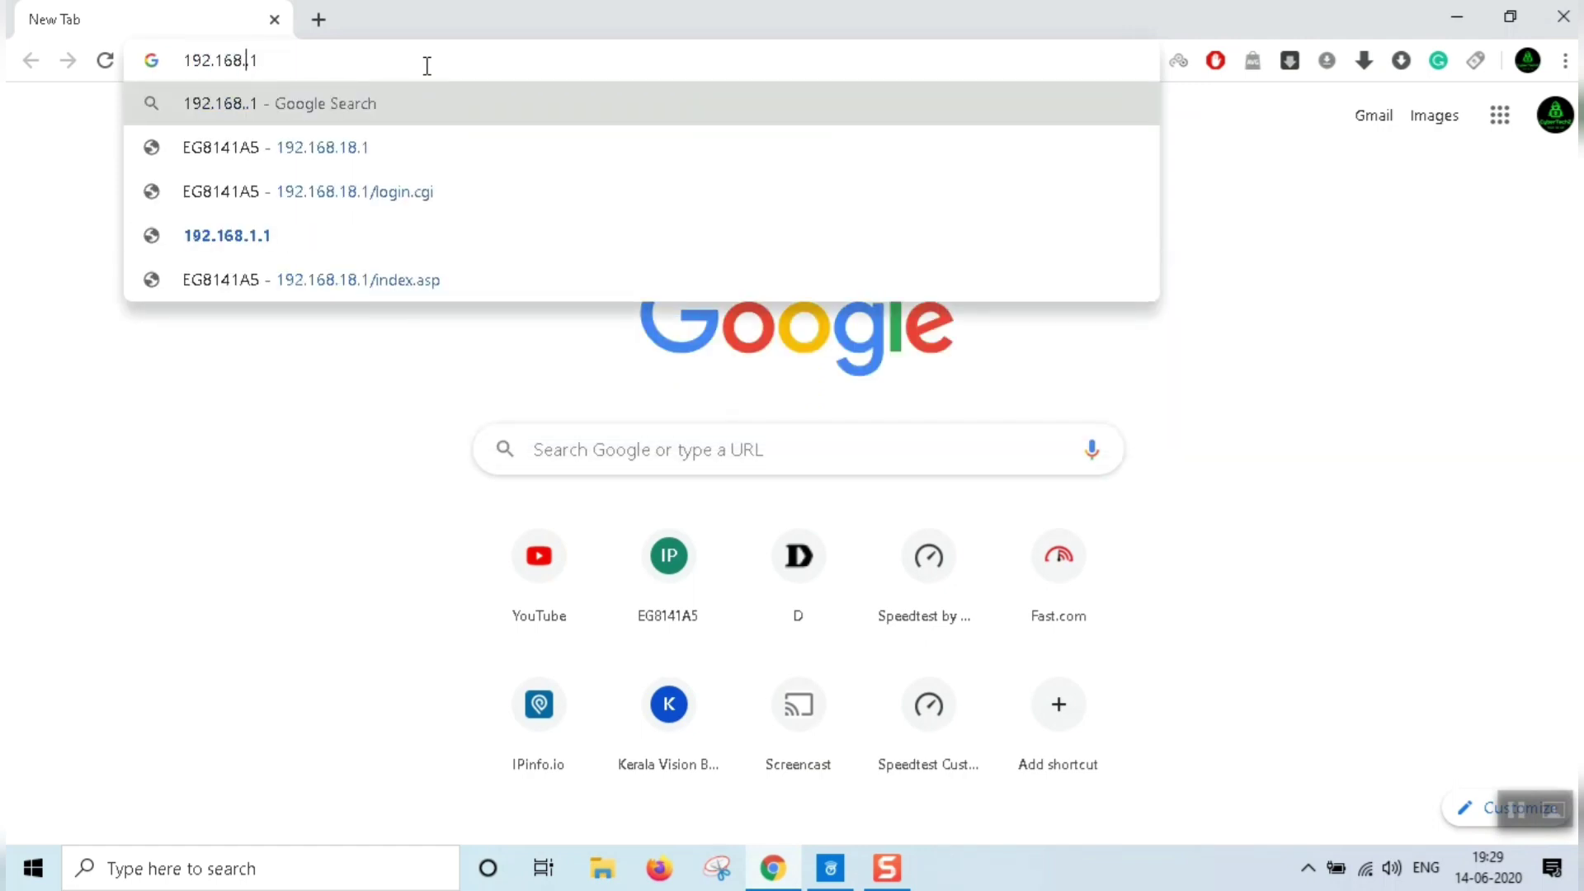
type("0")
key("Return")
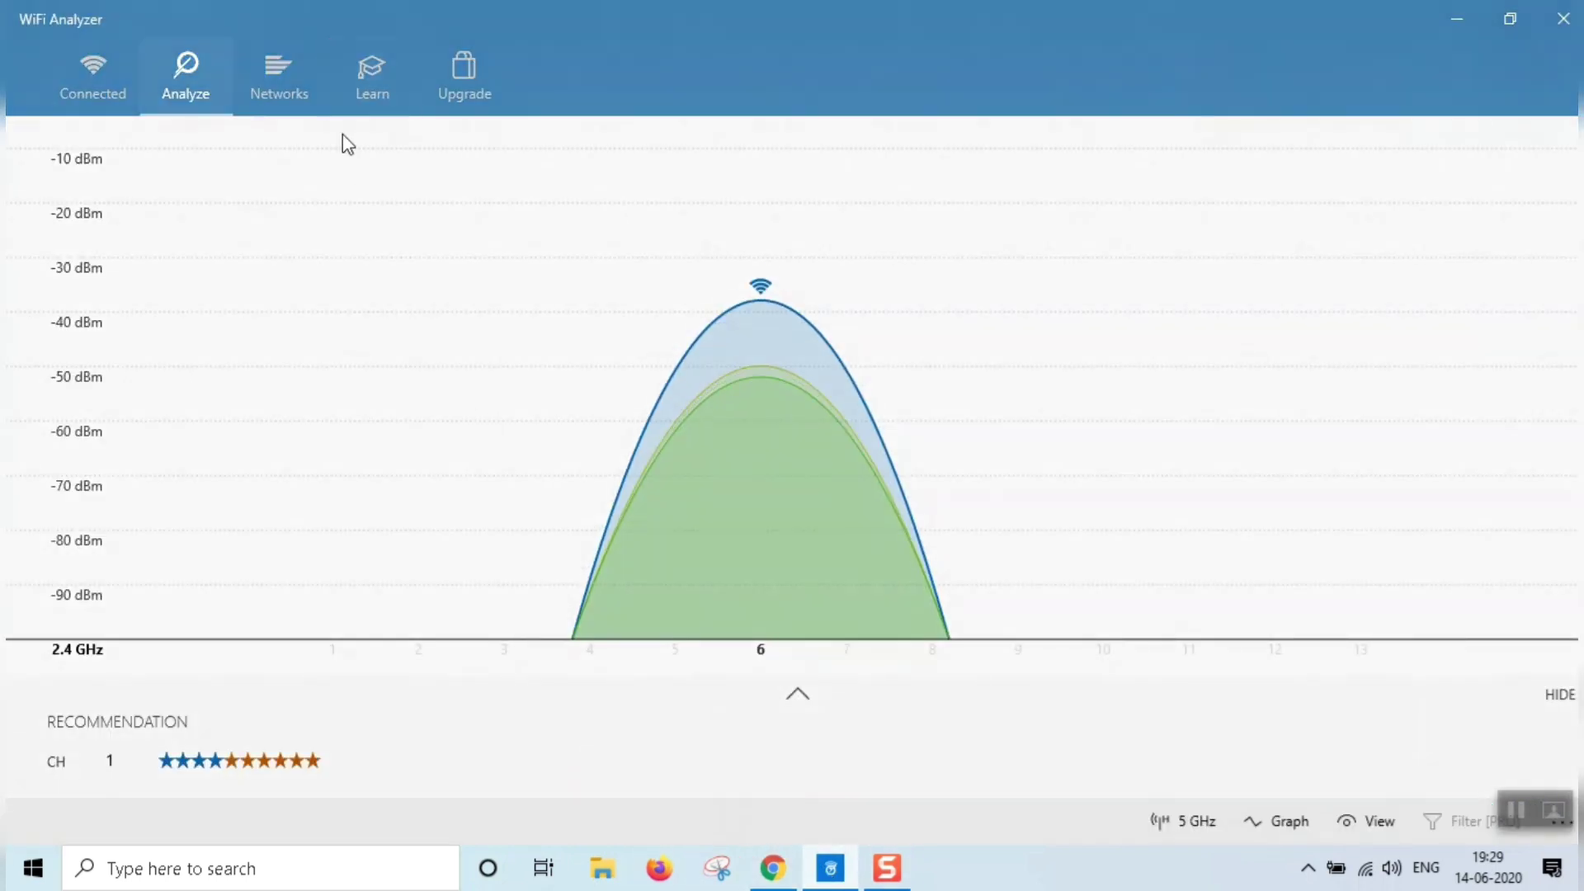
left_click(278, 83)
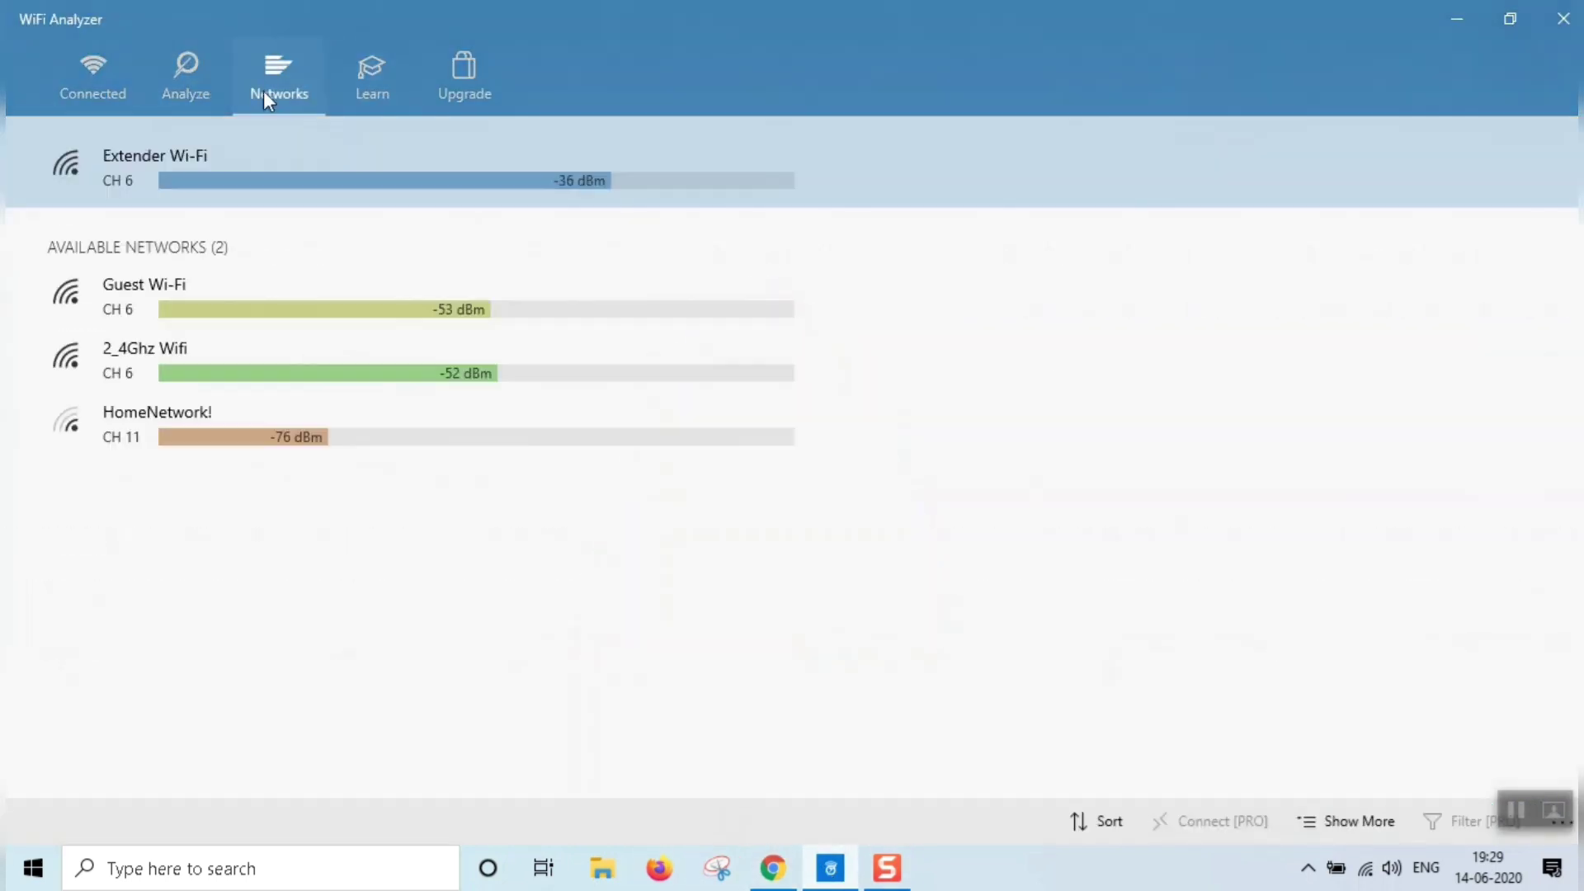
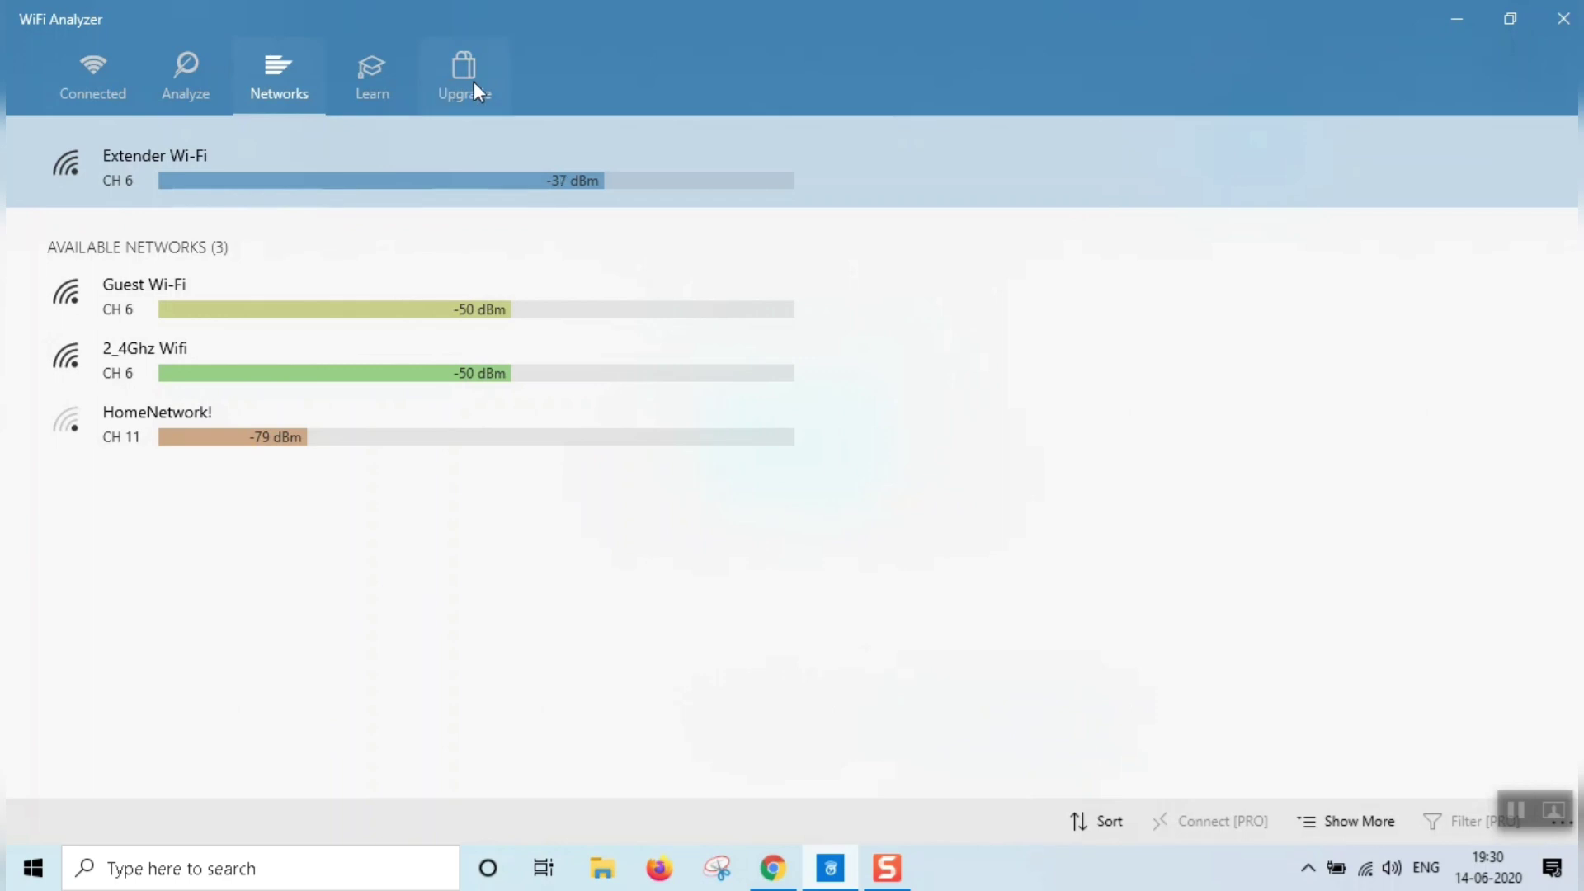
Step: Log in to the D-Link router admin using the browser's saved admin password
left_click(760, 874)
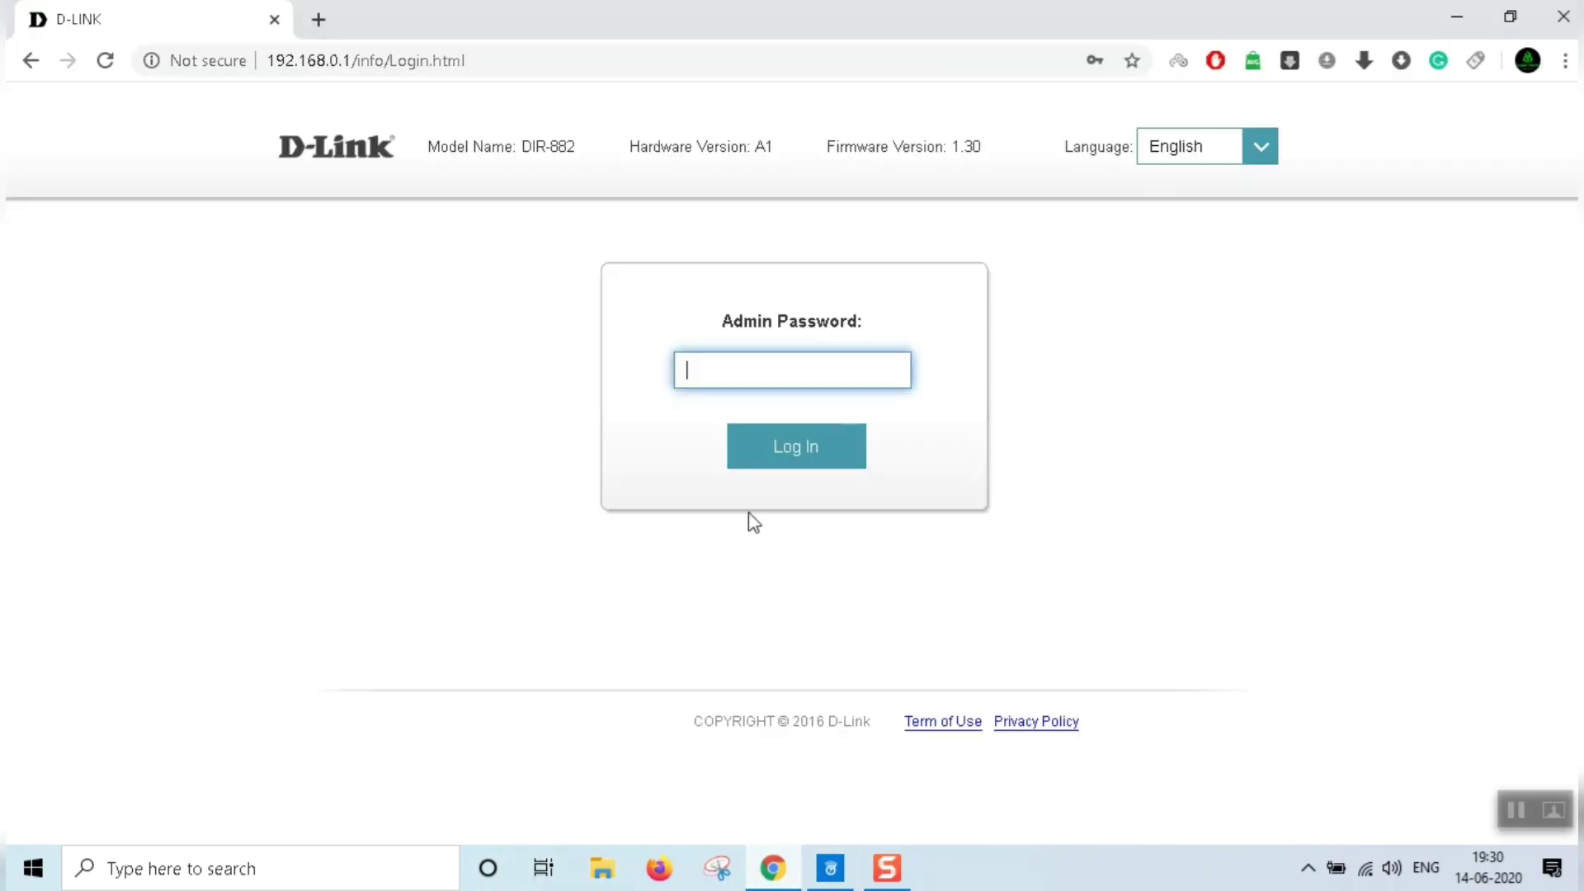
left_click(767, 379)
left_click(753, 433)
left_click(789, 453)
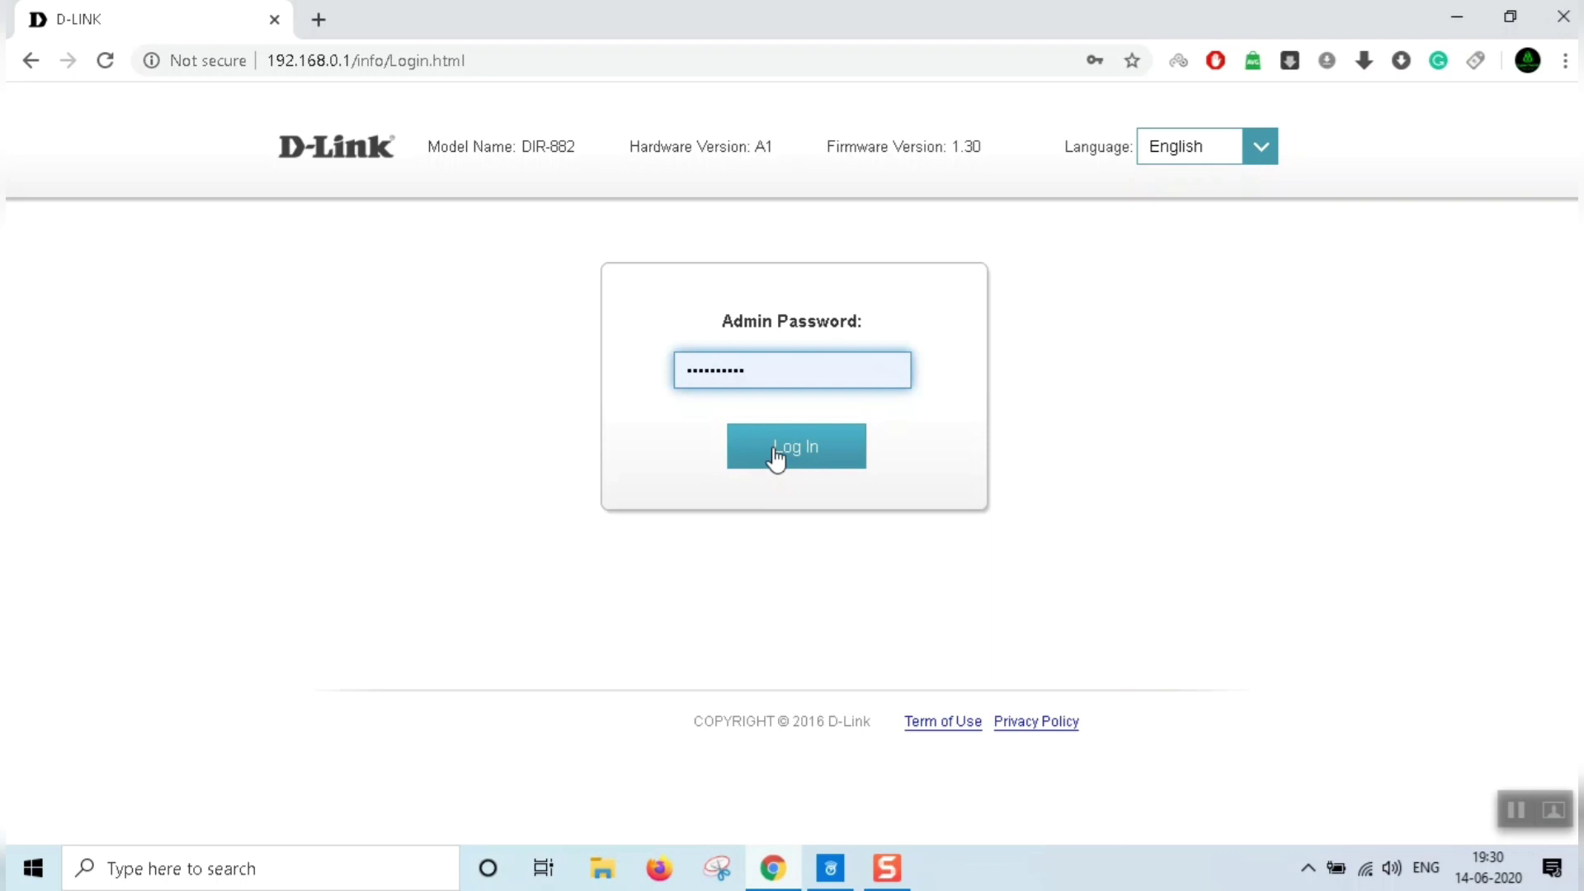
left_click(797, 455)
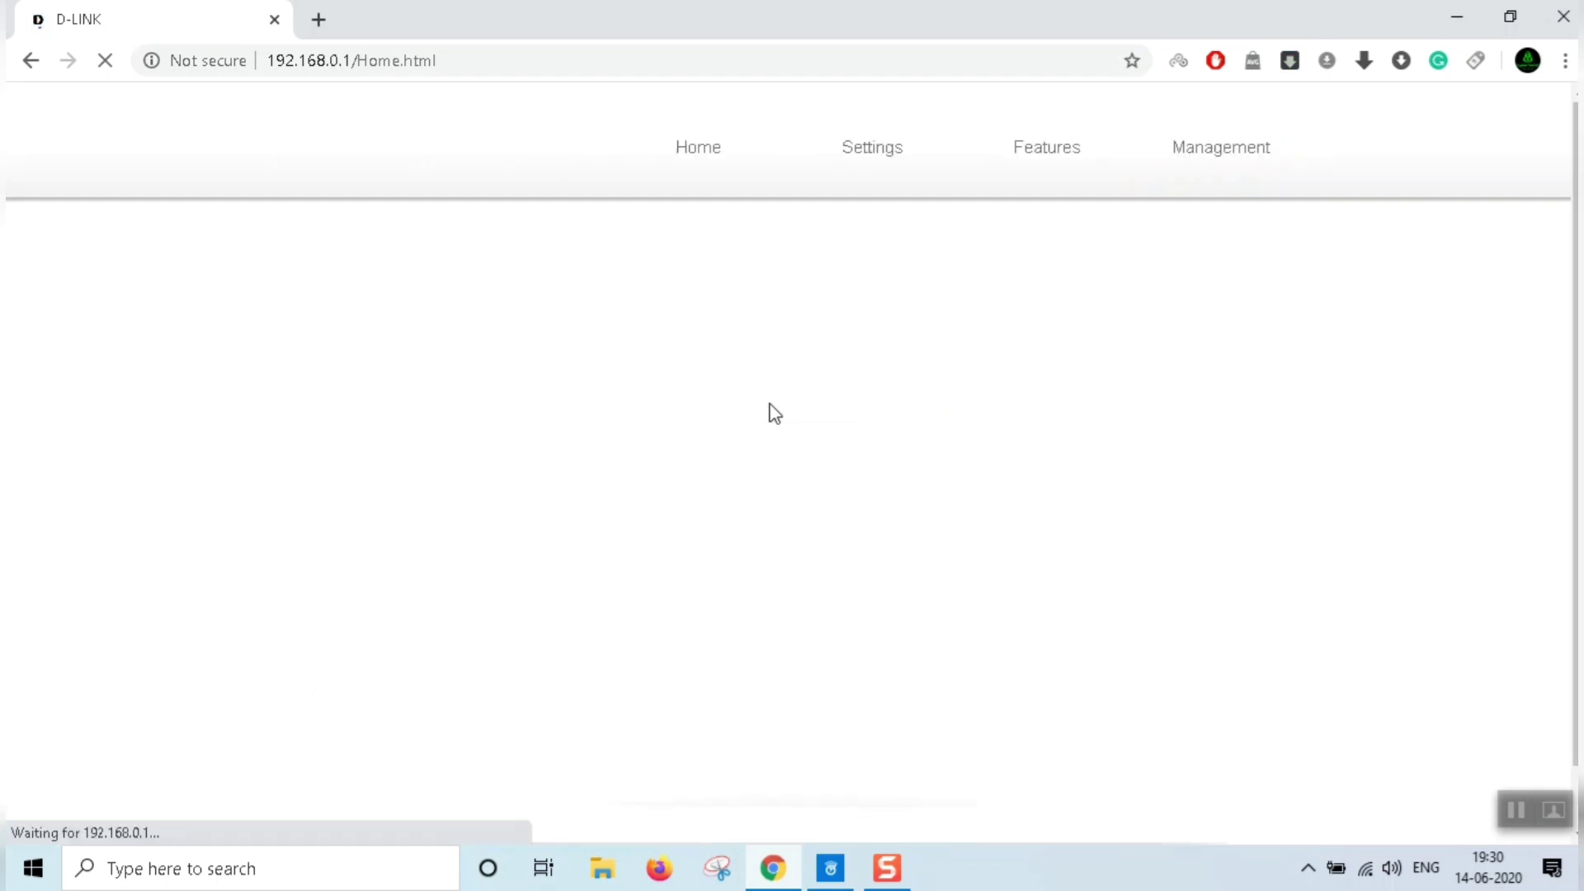
Step: On the Wireless settings page, append '123' to the 2.4GHz password to clear the length error
mouse_move(930, 106)
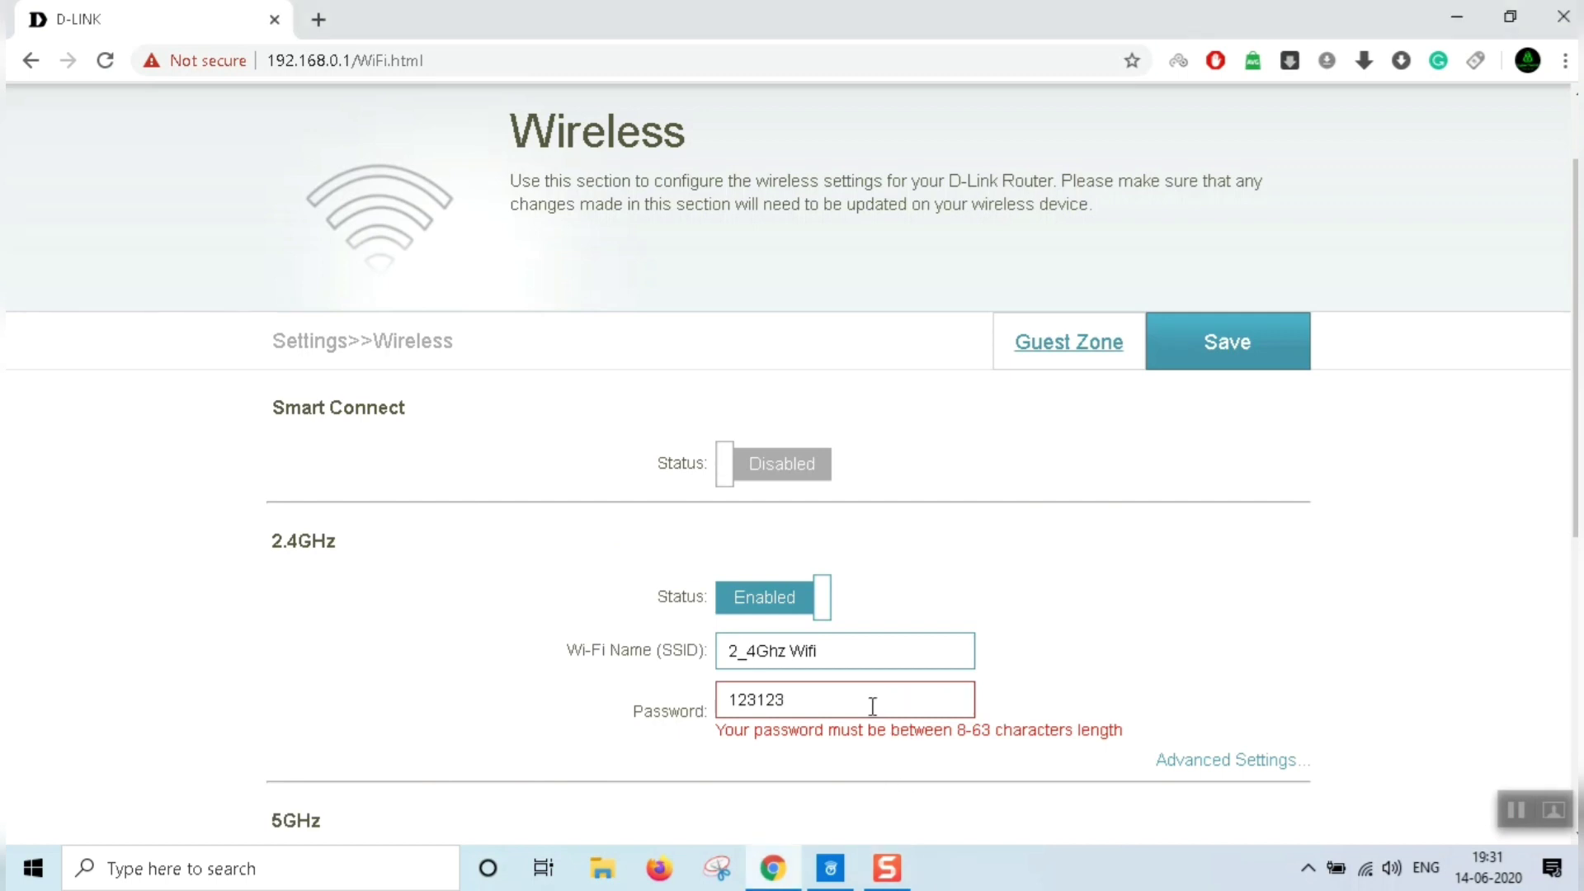
left_click(869, 707)
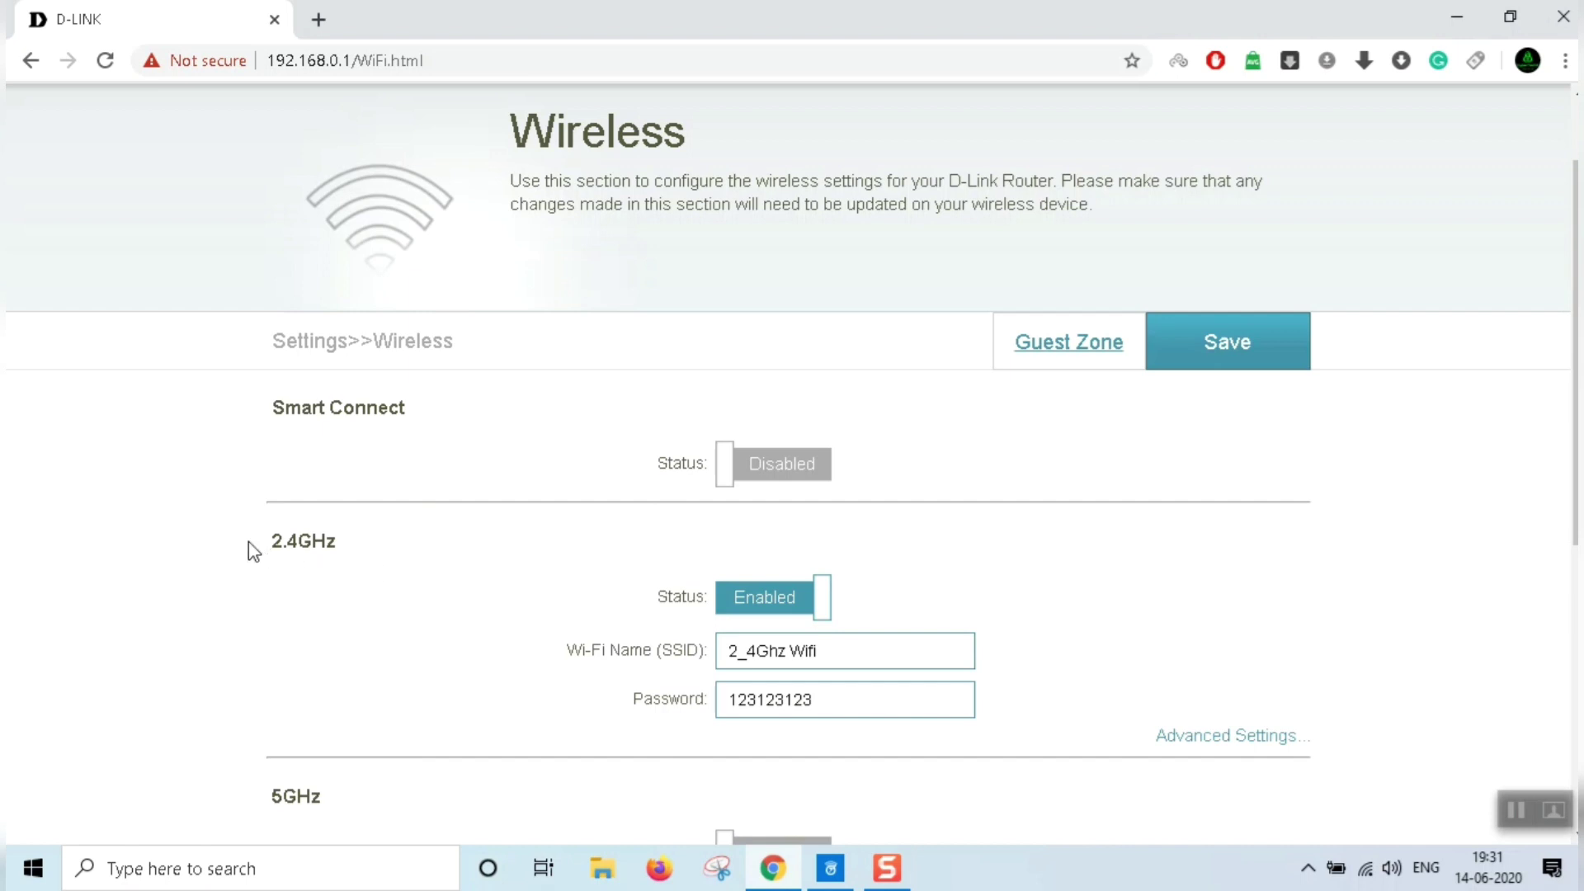
left_click_drag(252, 544, 380, 544)
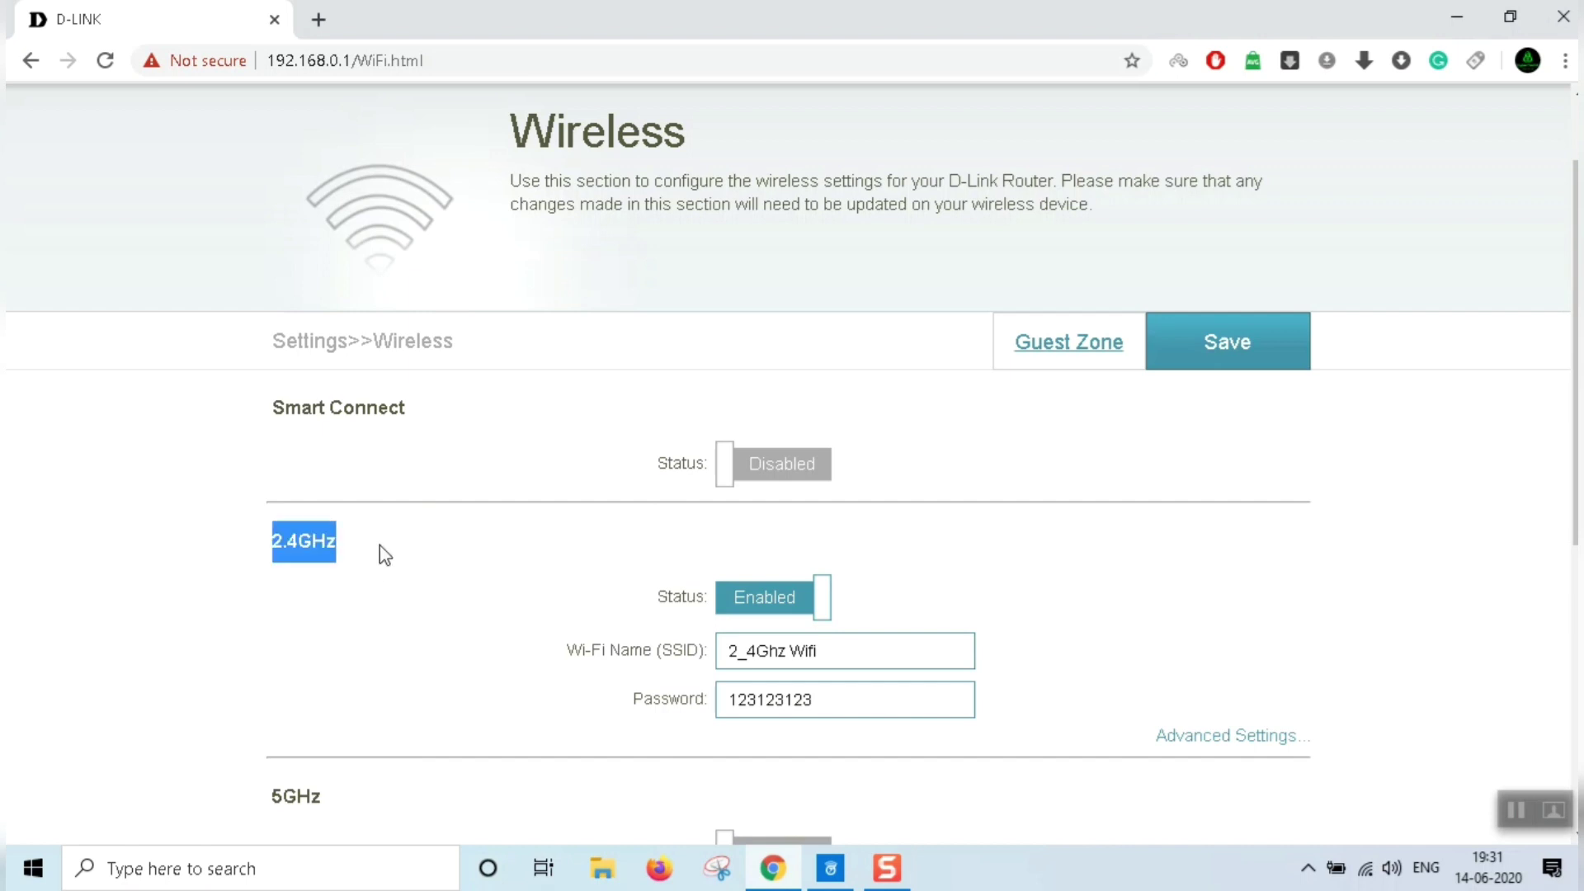
Step: Expand the 2.4GHz advanced settings and review Channel Width options, keeping it at 20 MHz
left_click(1193, 745)
scroll(1171, 743, "down", 2)
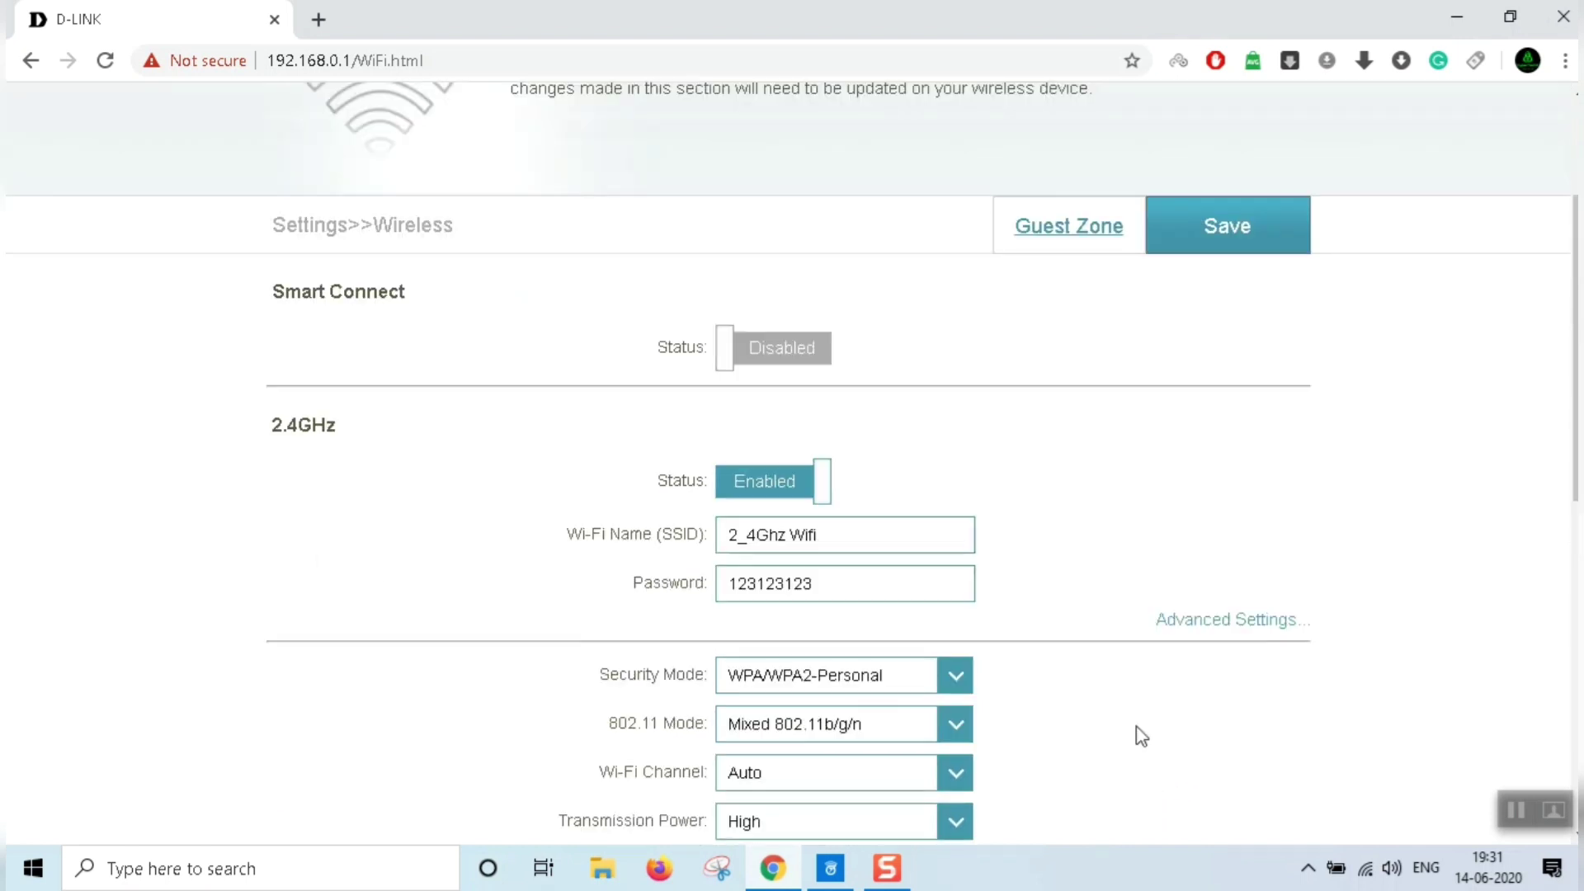
scroll(1138, 736, "down", 1)
scroll(1128, 736, "down", 1)
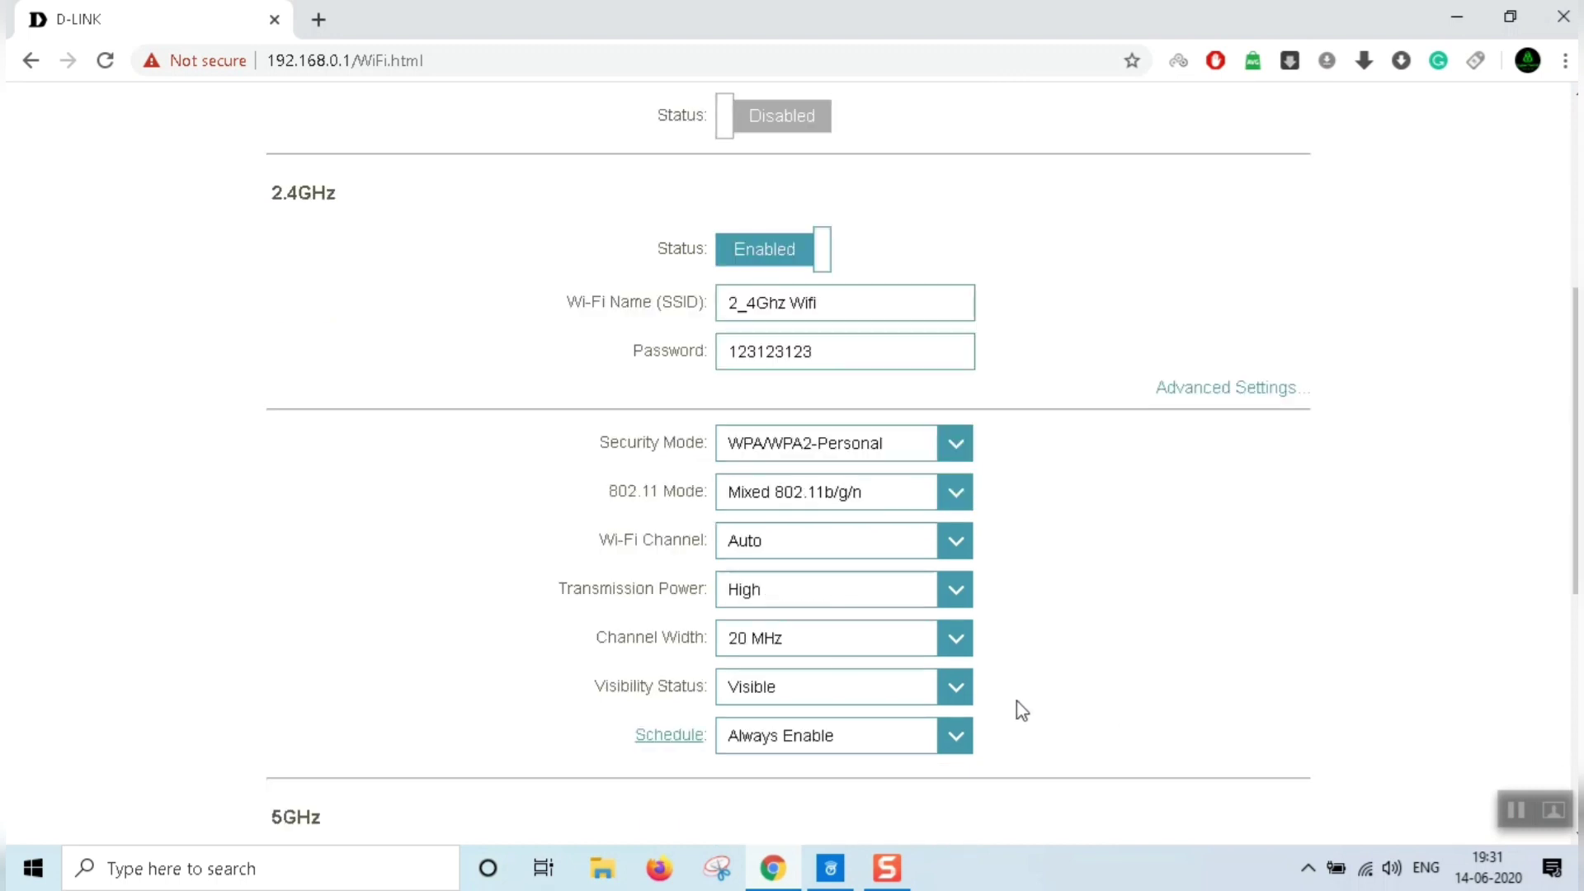
left_click_drag(581, 640, 806, 640)
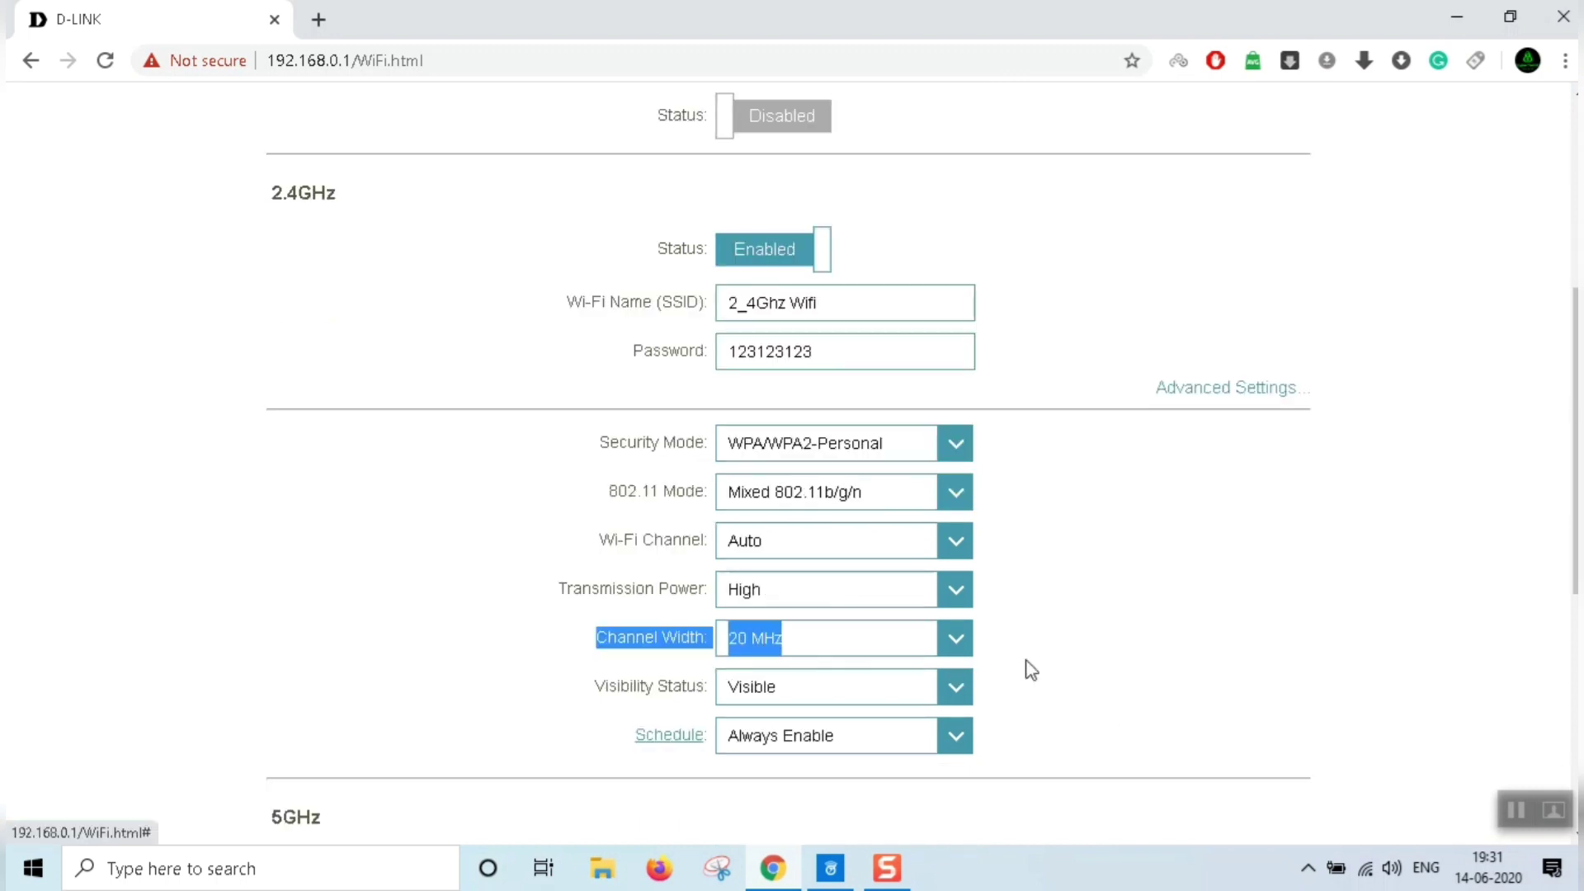
left_click(1072, 654)
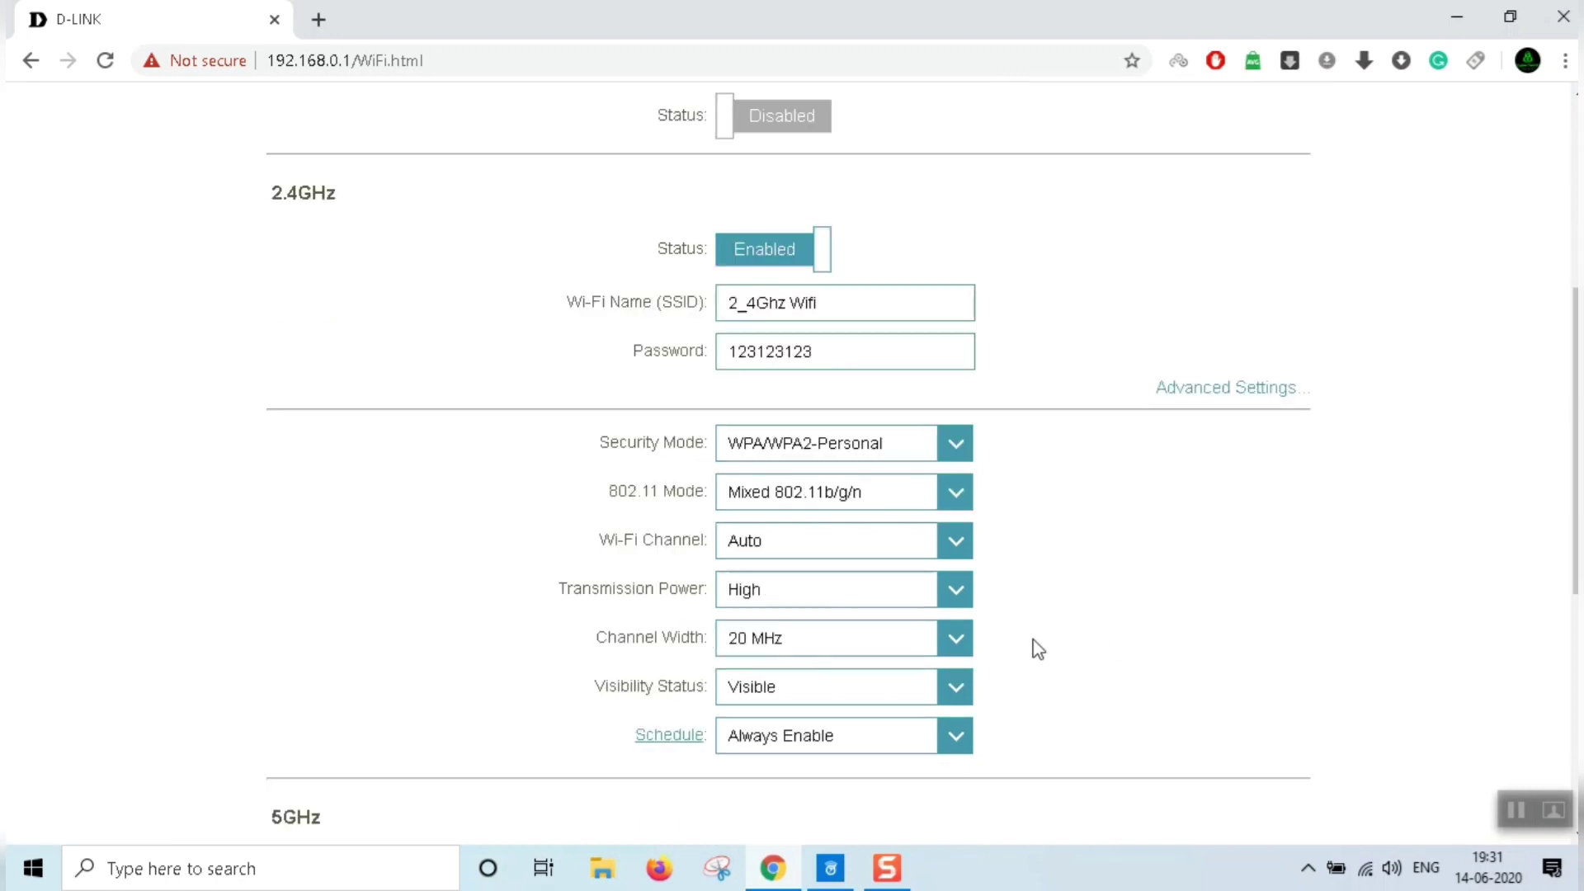
left_click_drag(562, 637, 711, 641)
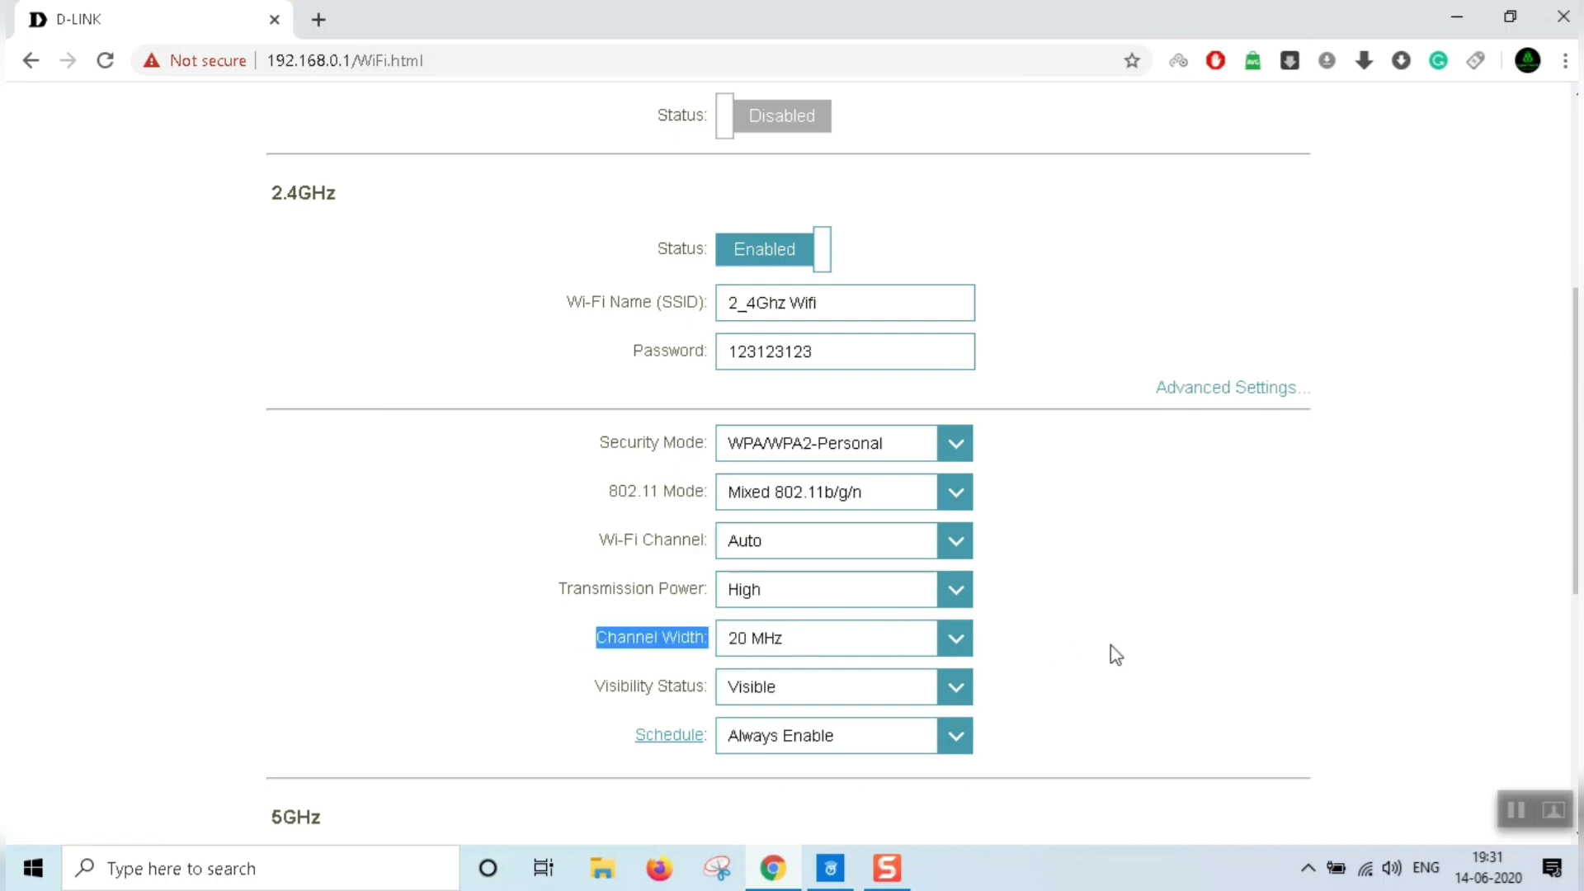
left_click(955, 651)
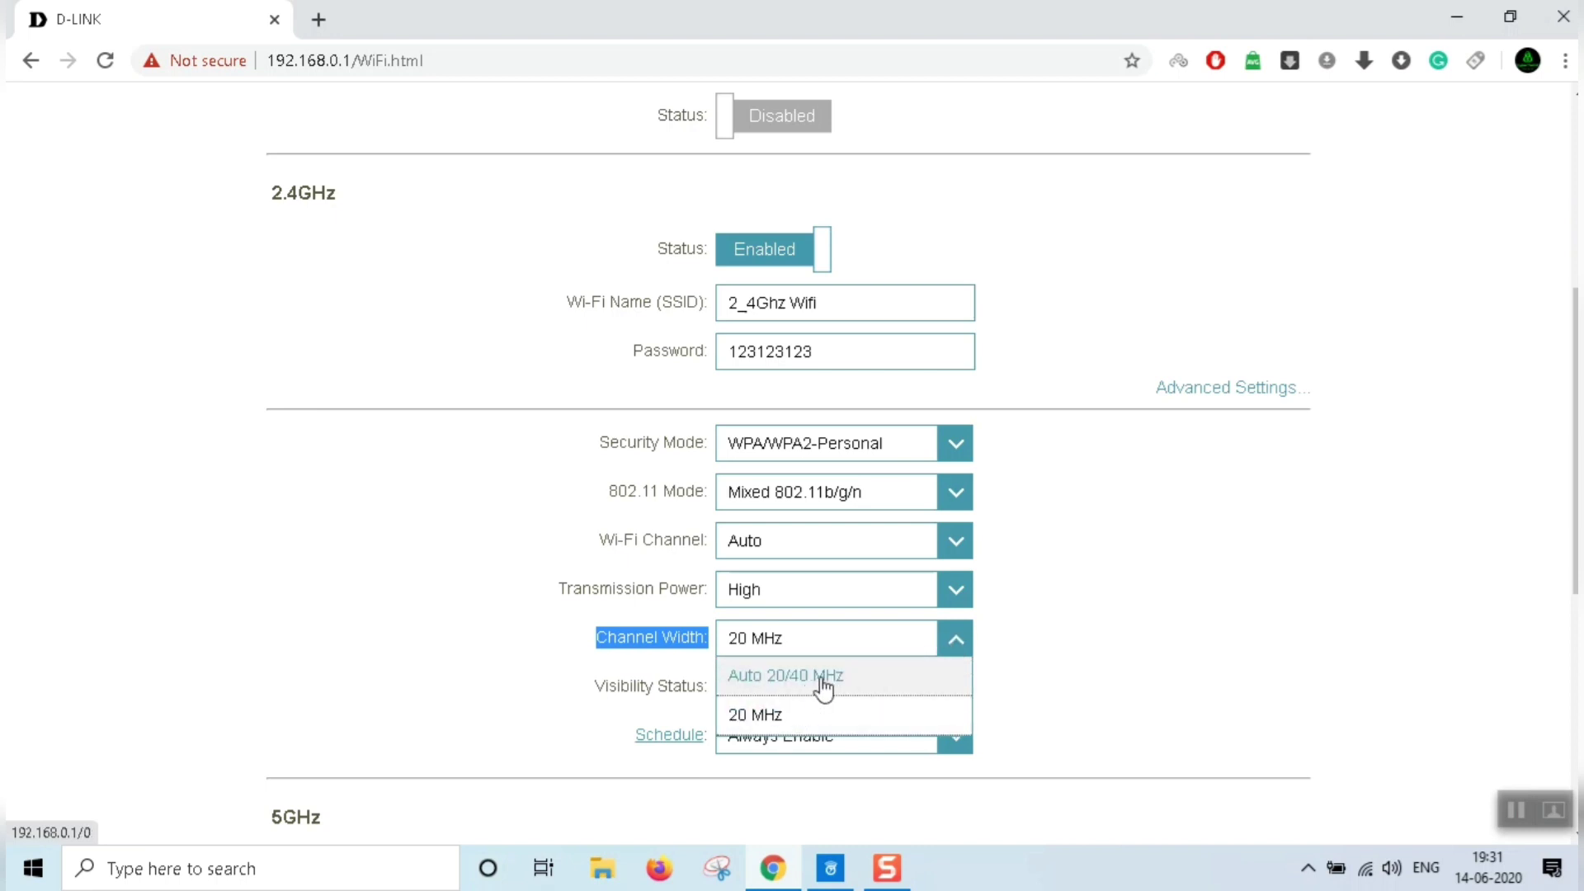
left_click(817, 644)
left_click(1124, 572)
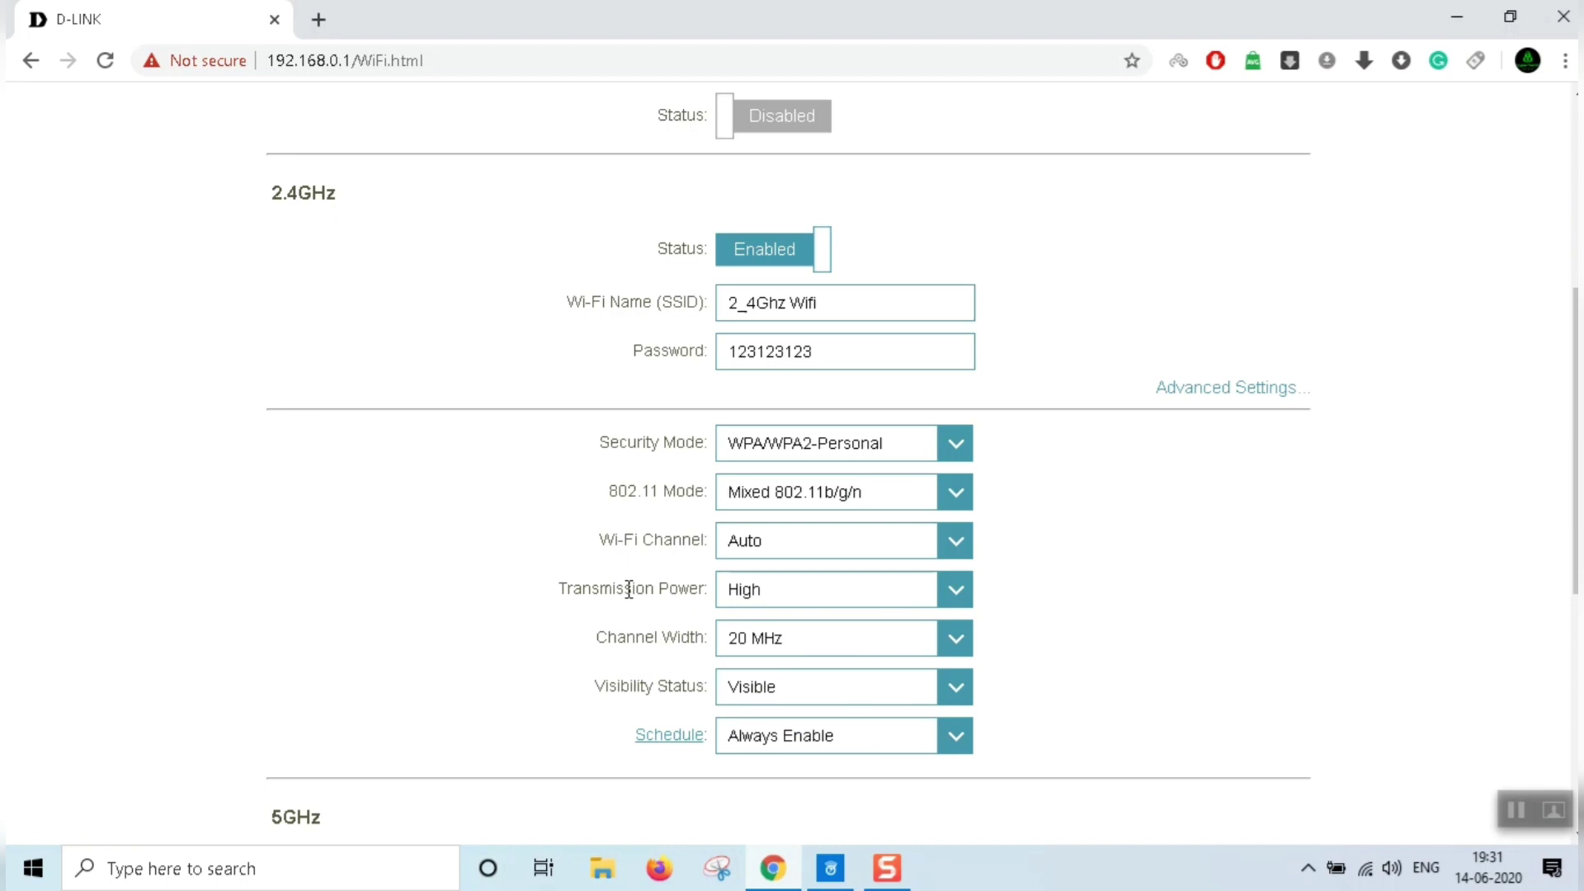
Step: Browse the Wi-Fi Channel list without changing it, leaving the channel on Auto
left_click(768, 555)
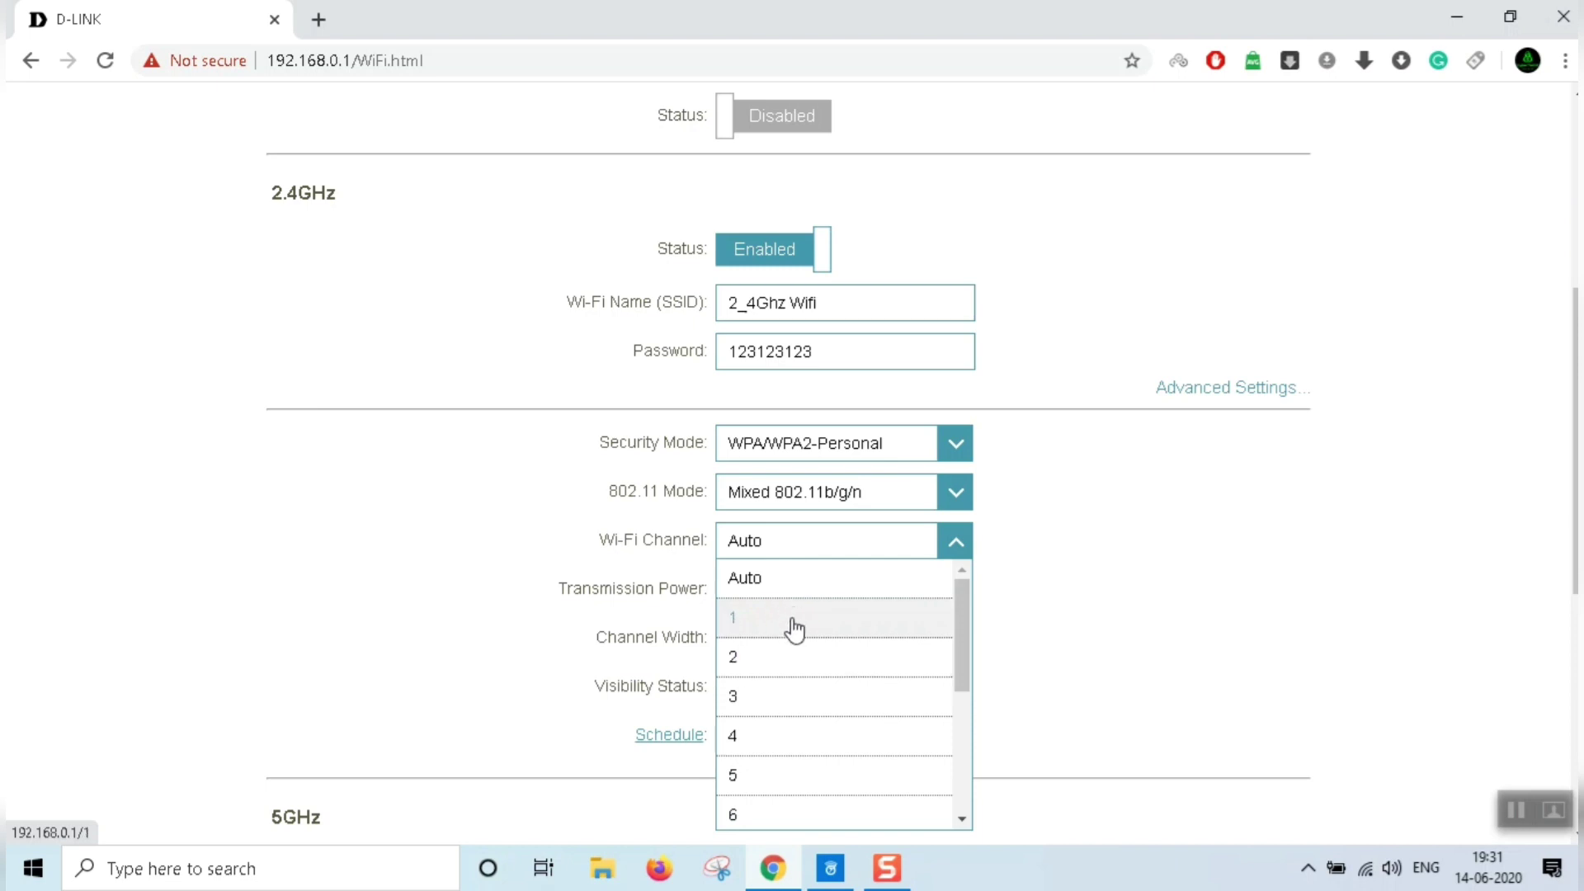
scroll(838, 711, "down", 6)
scroll(838, 710, "up", 3)
scroll(858, 679, "down", 2)
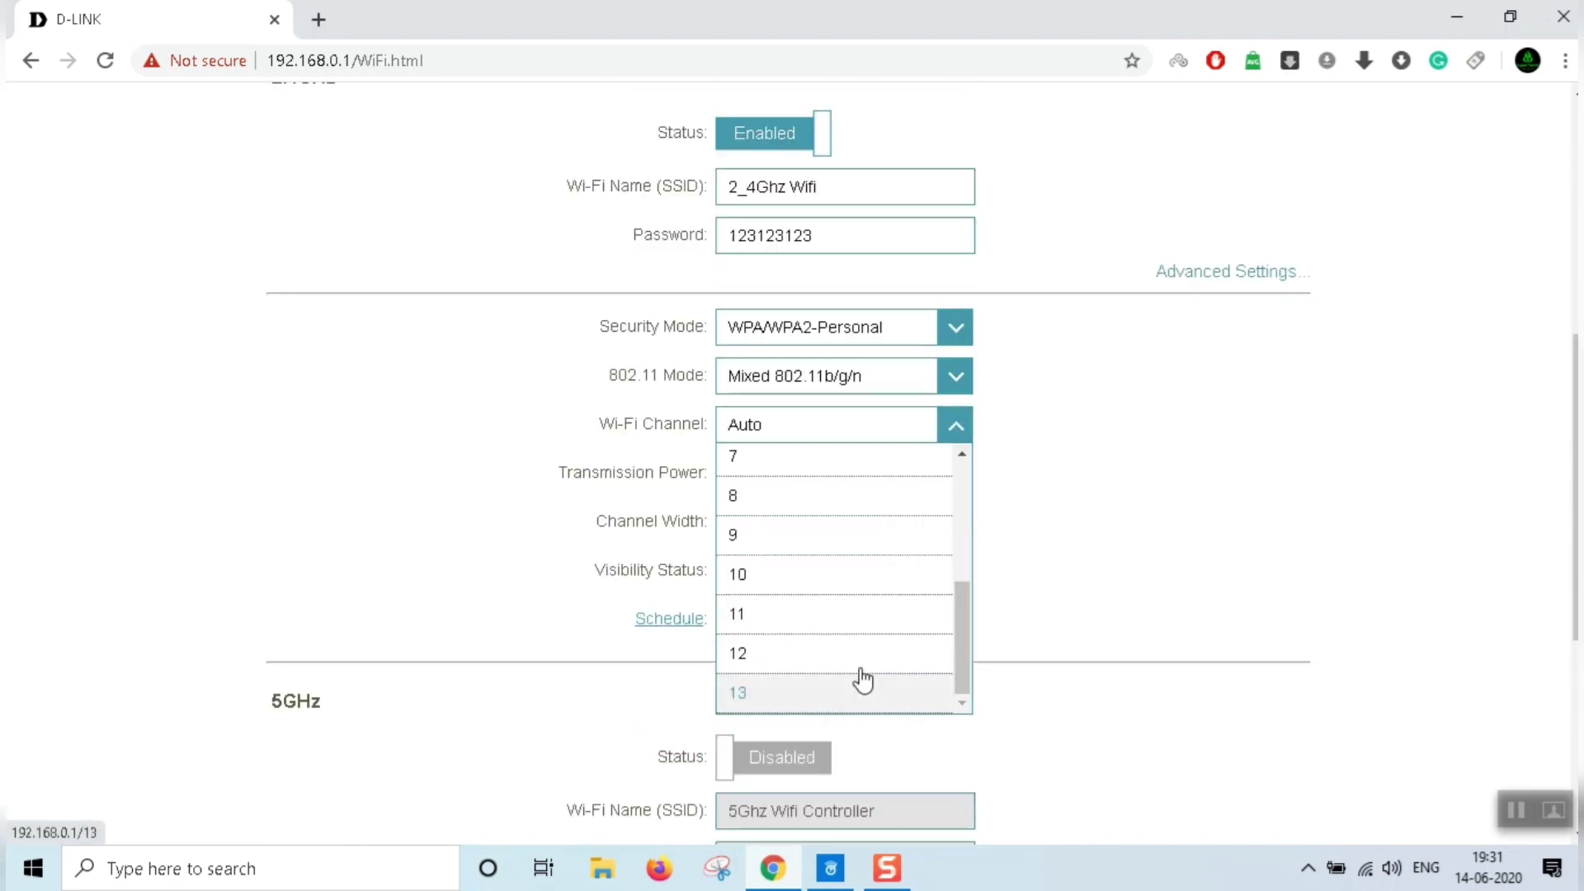
scroll(859, 672, "up", 2)
left_click_drag(962, 606, 972, 502)
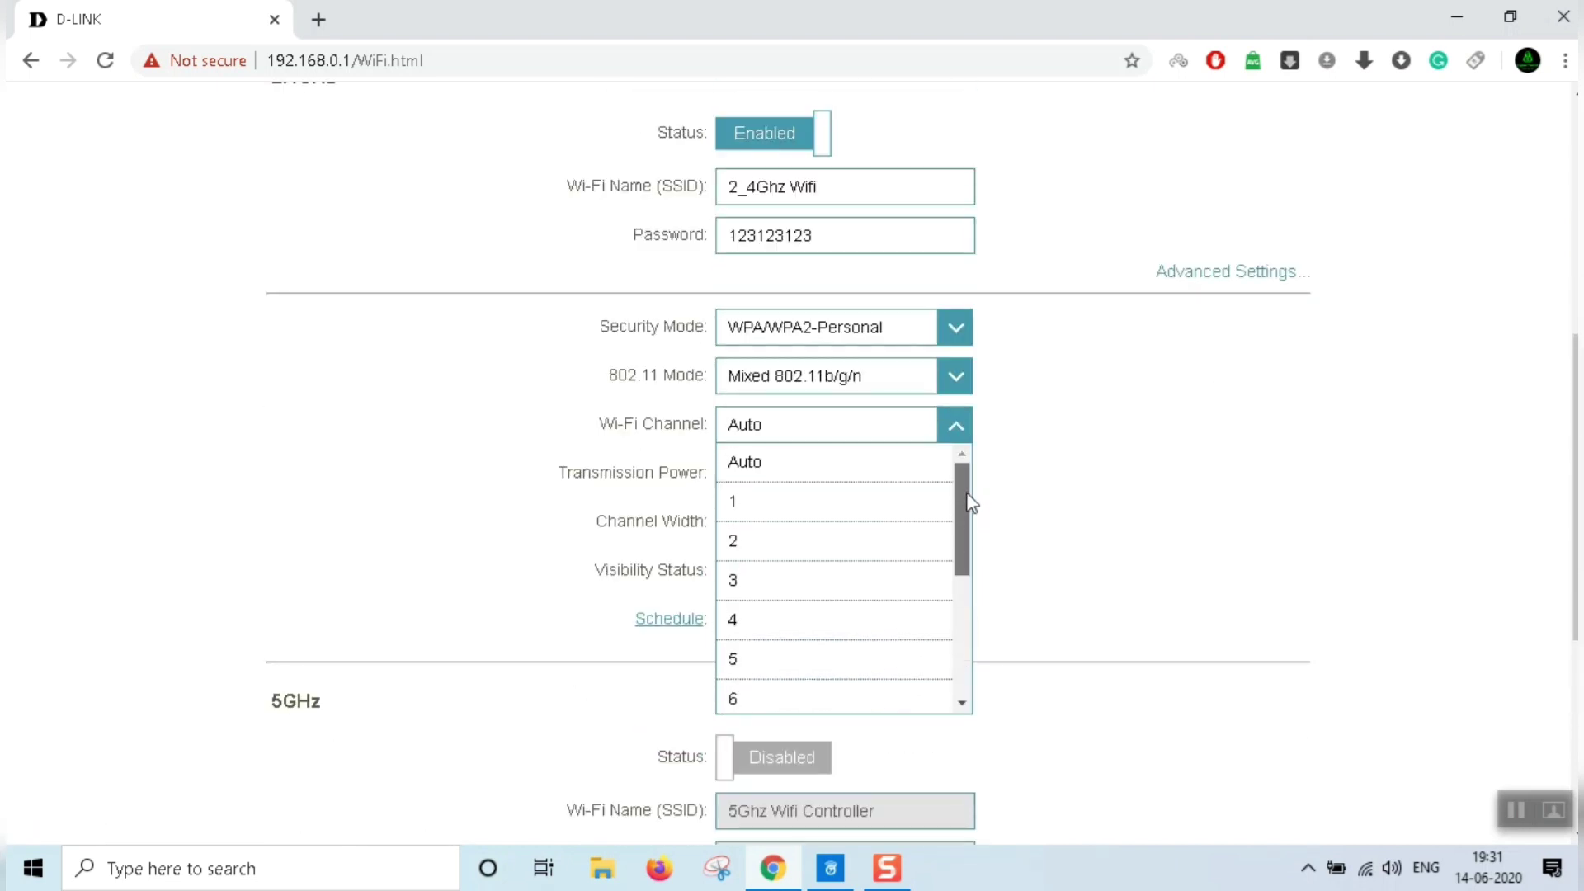
left_click(982, 720)
left_click(829, 868)
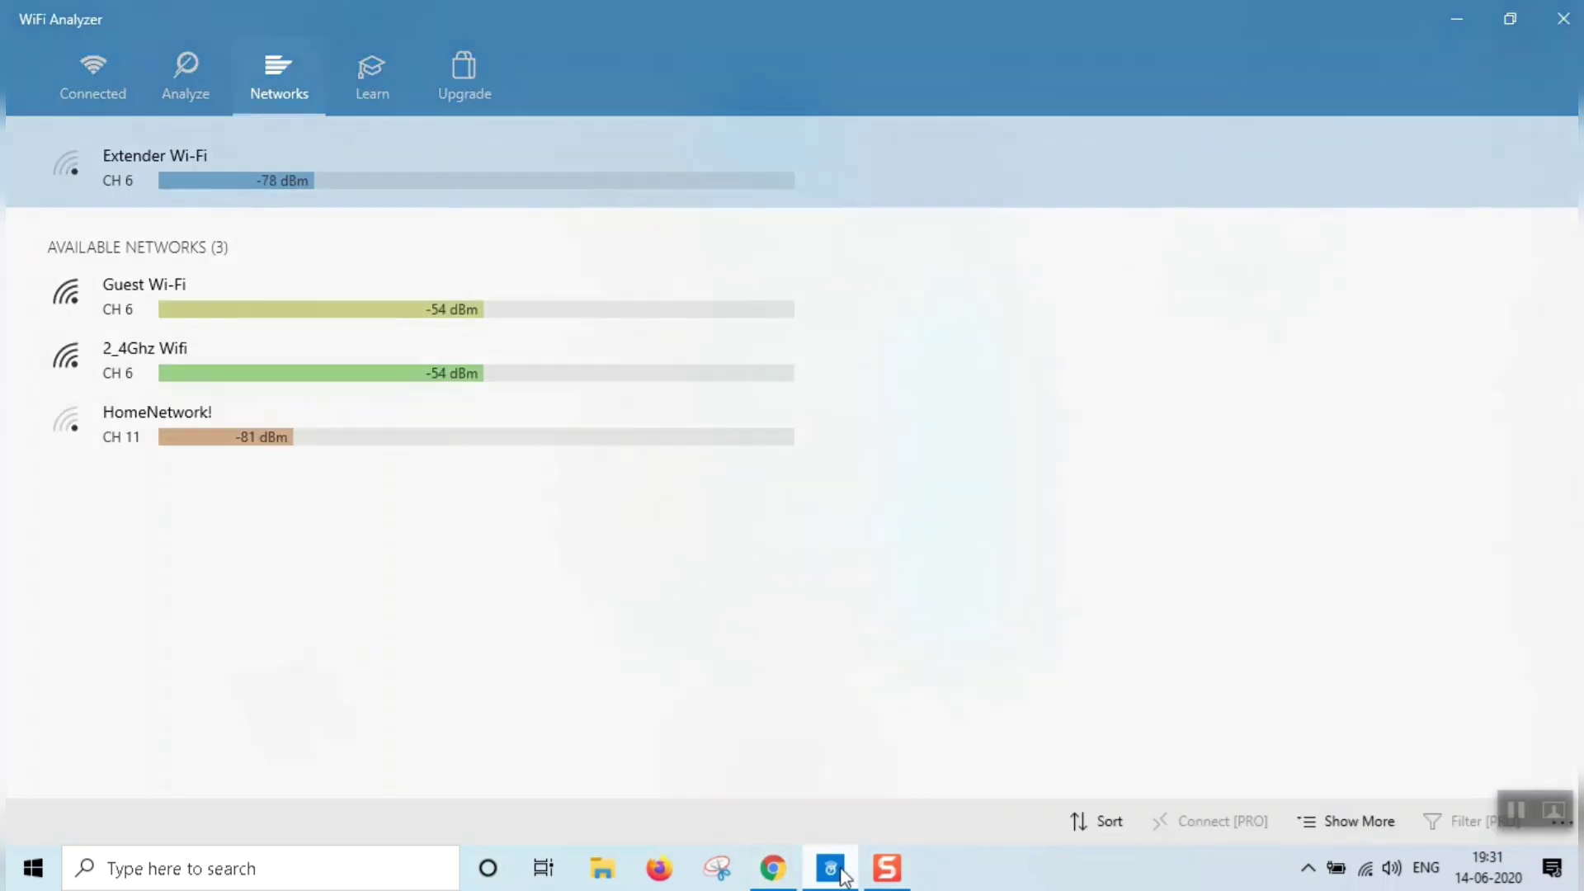
left_click(168, 58)
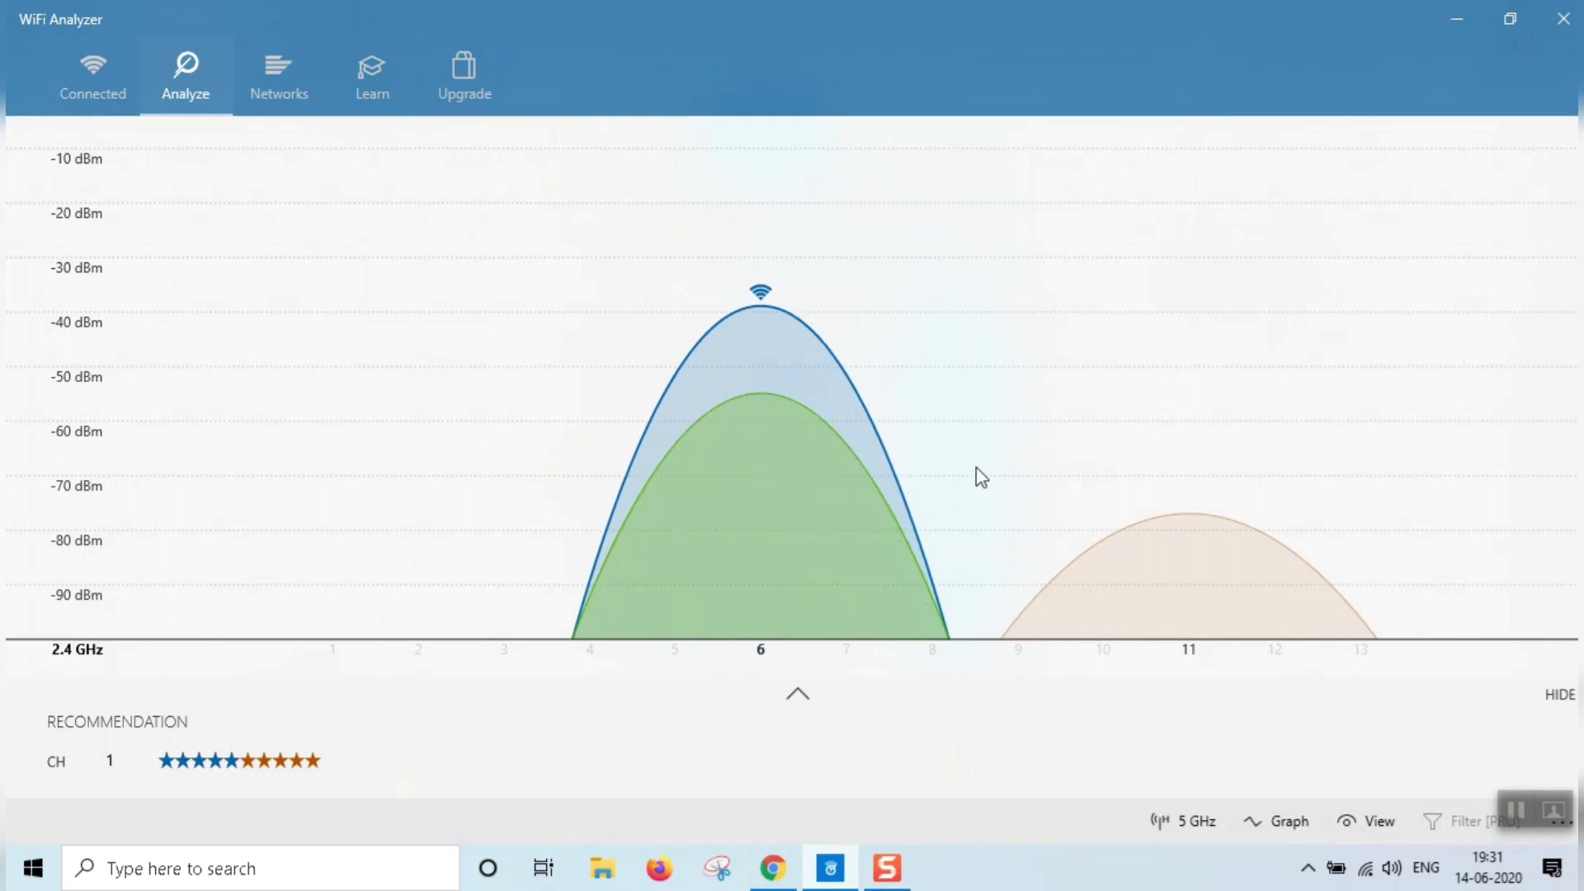
left_click(1456, 25)
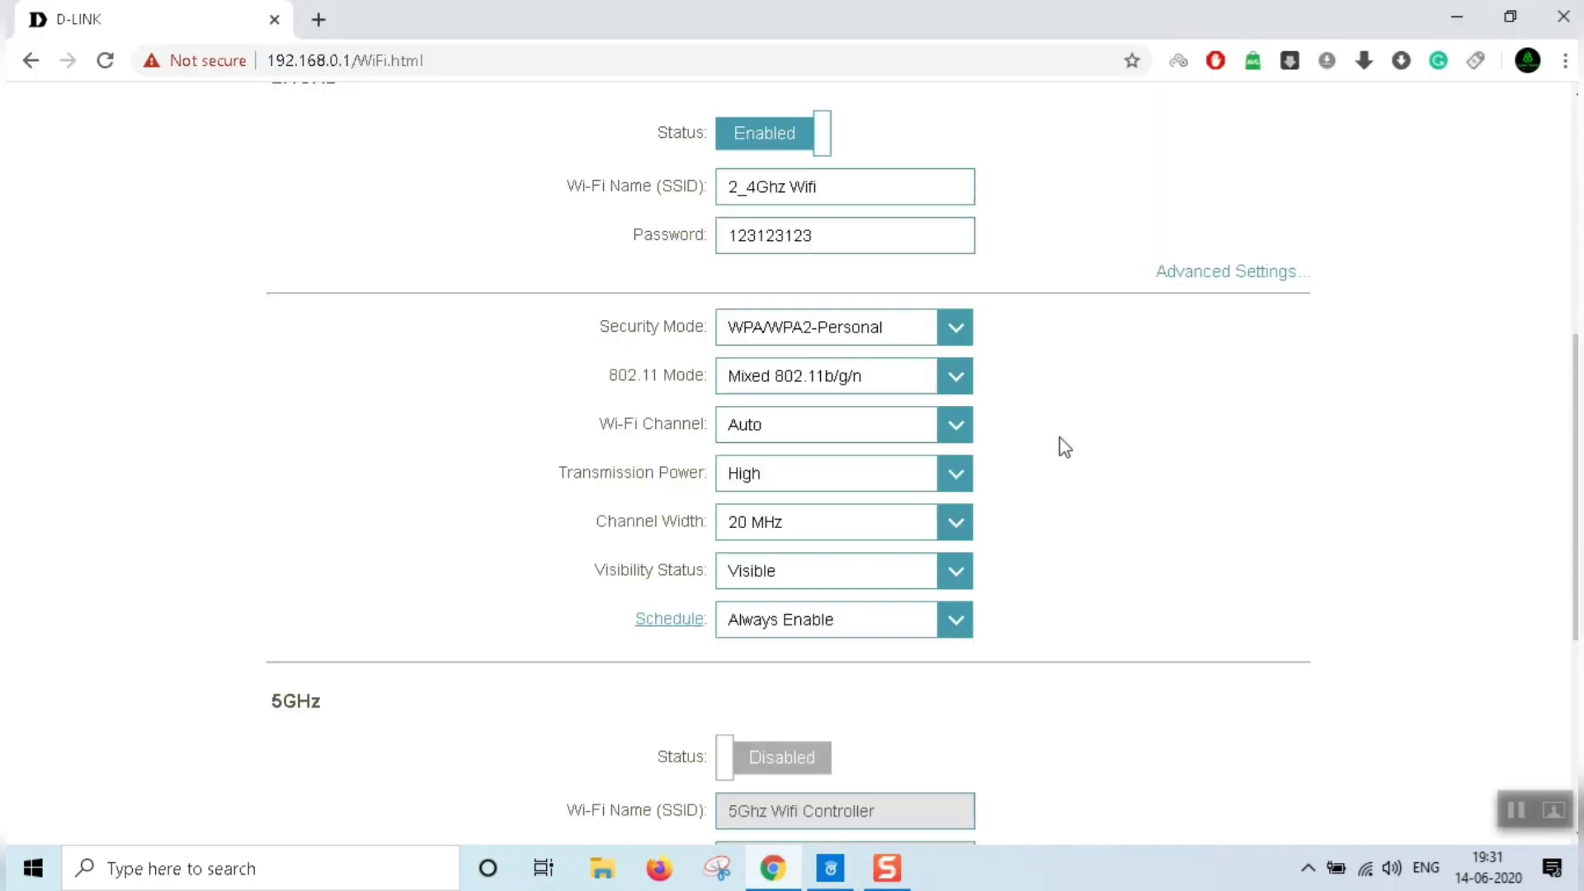
Step: Change the 2.4GHz Wi-Fi Channel from Auto to channel 1
left_click(806, 431)
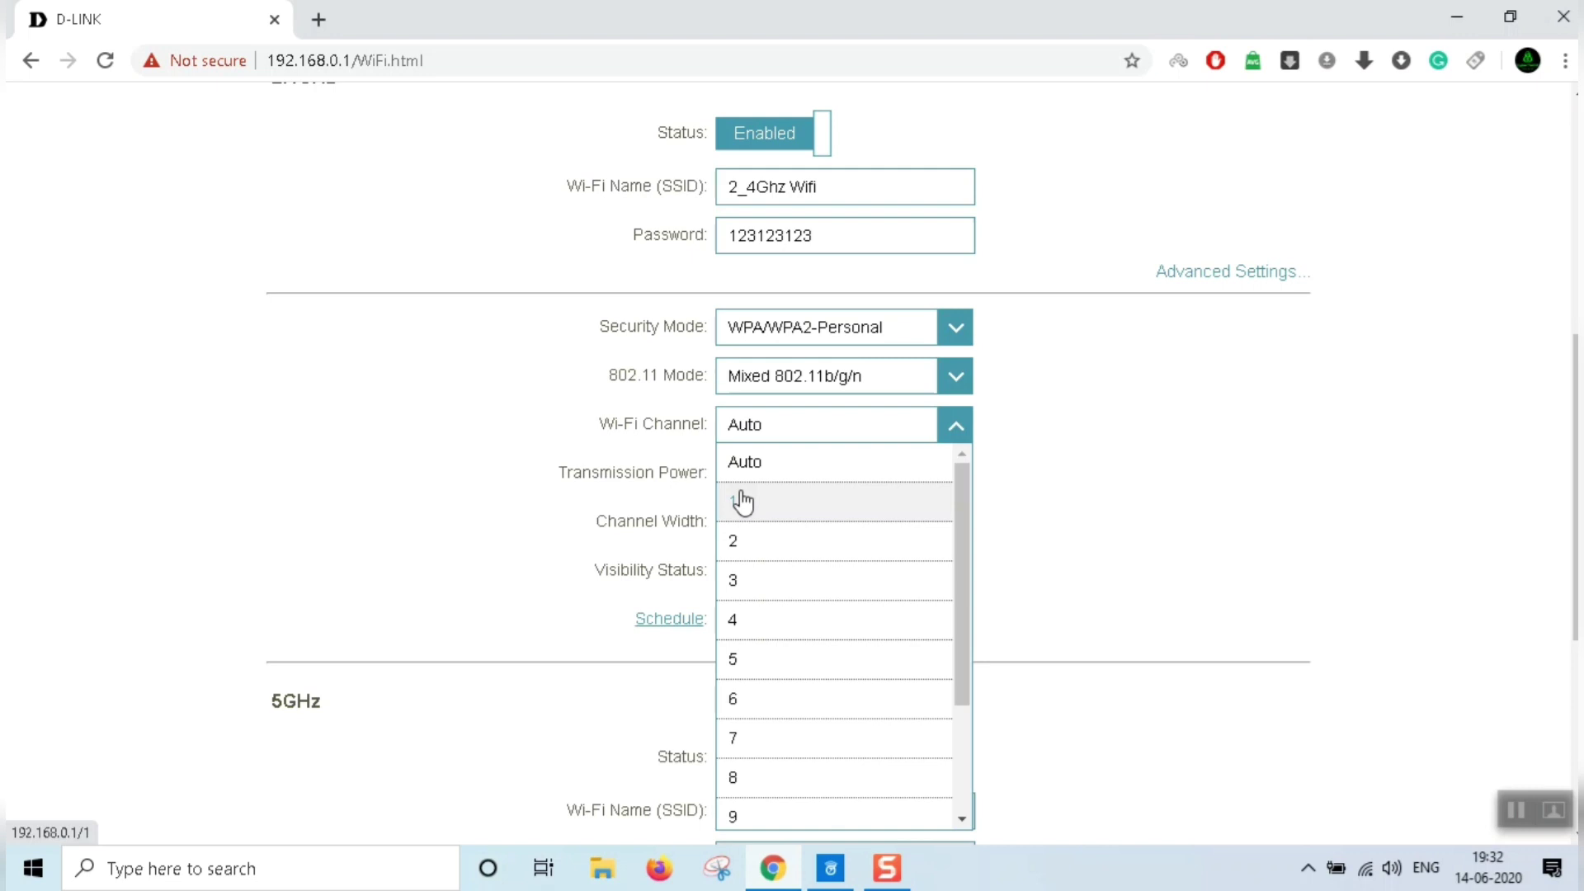
left_click(743, 500)
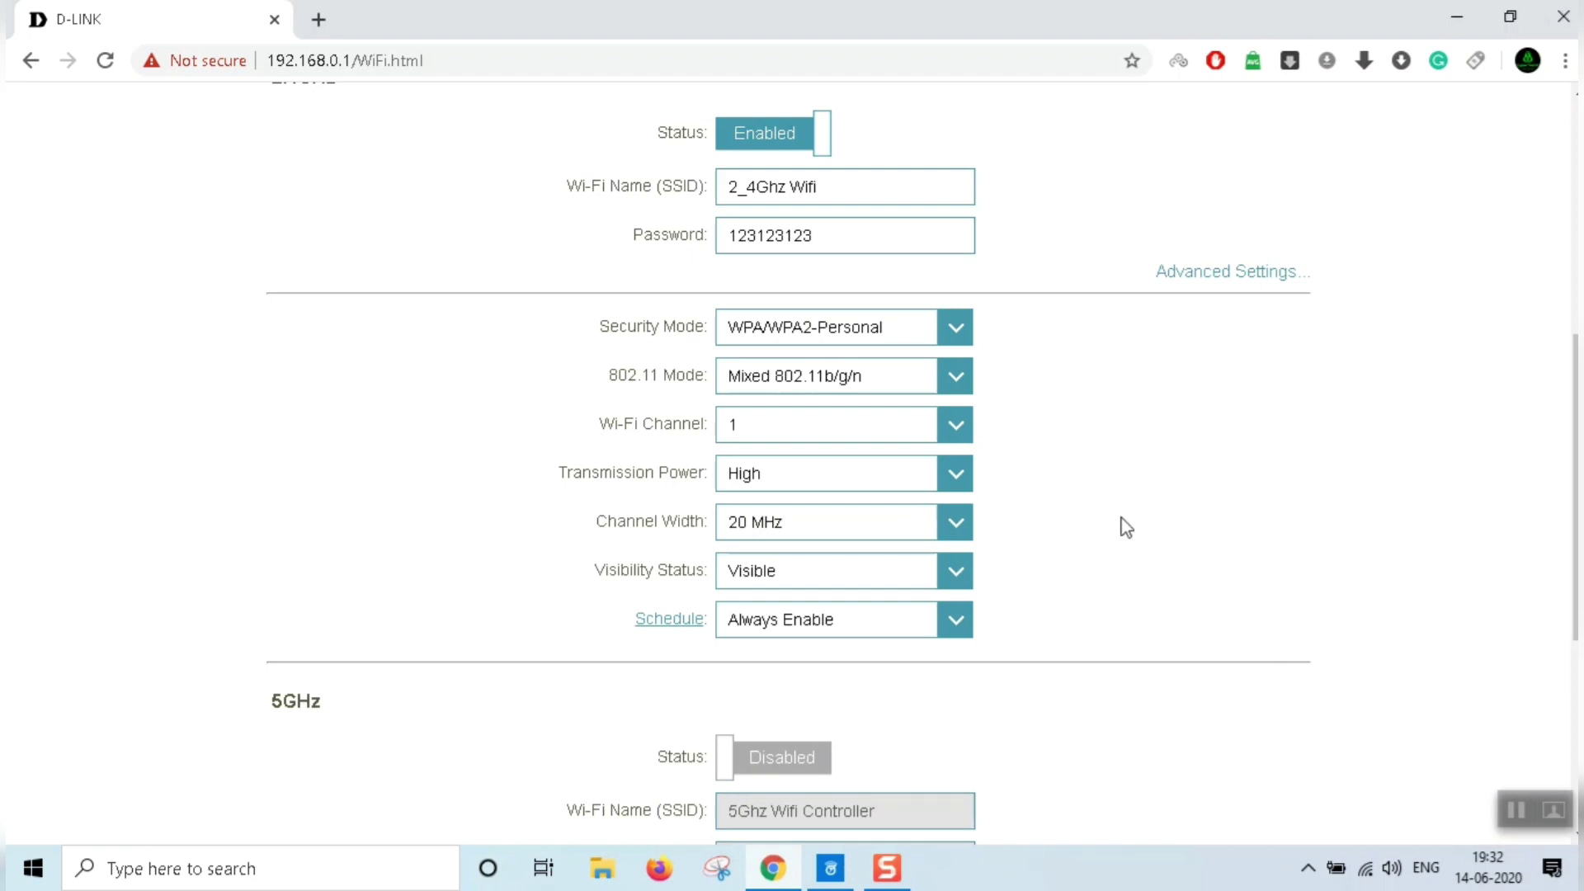
scroll(1039, 466, "up", 4)
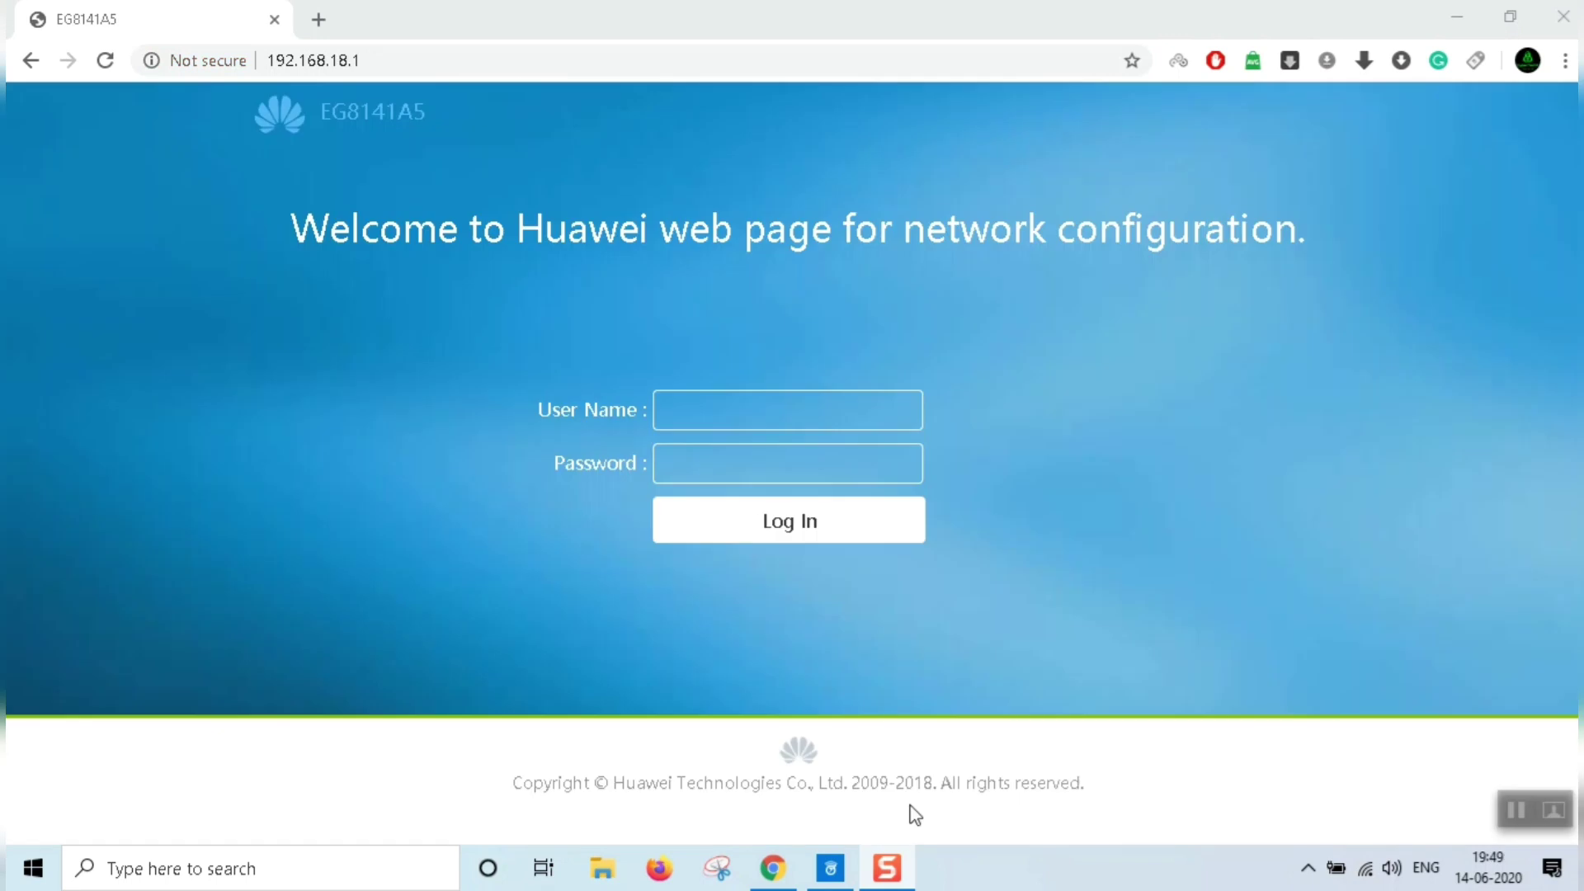
Step: Log into the Huawei EG8141A5 router with the user name and password, and expand Advanced
left_click(744, 417)
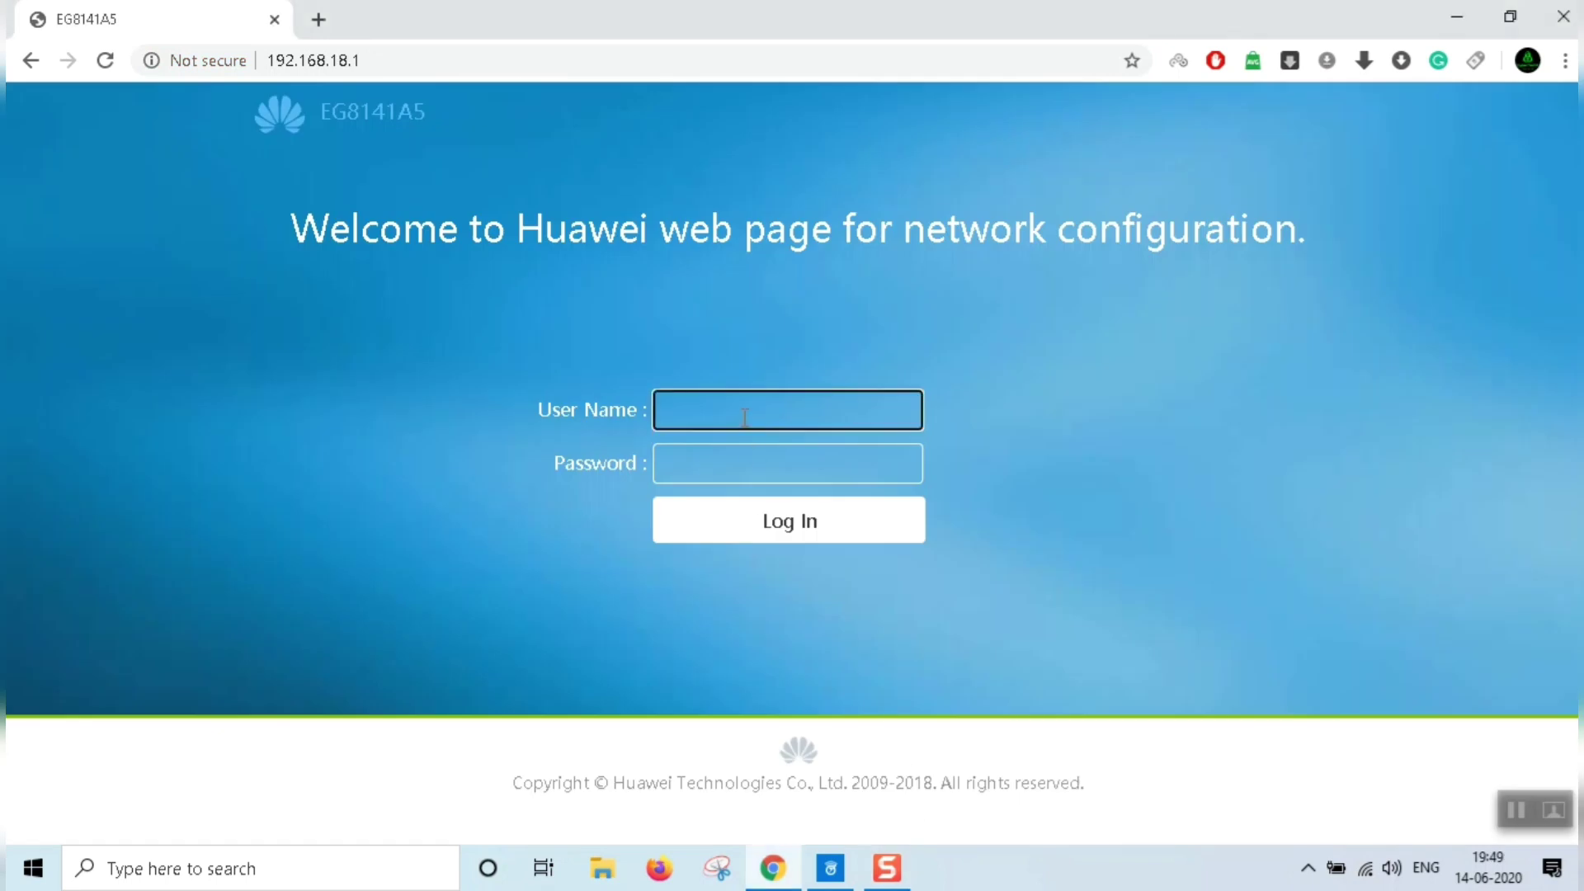
key("Tab")
key("Return")
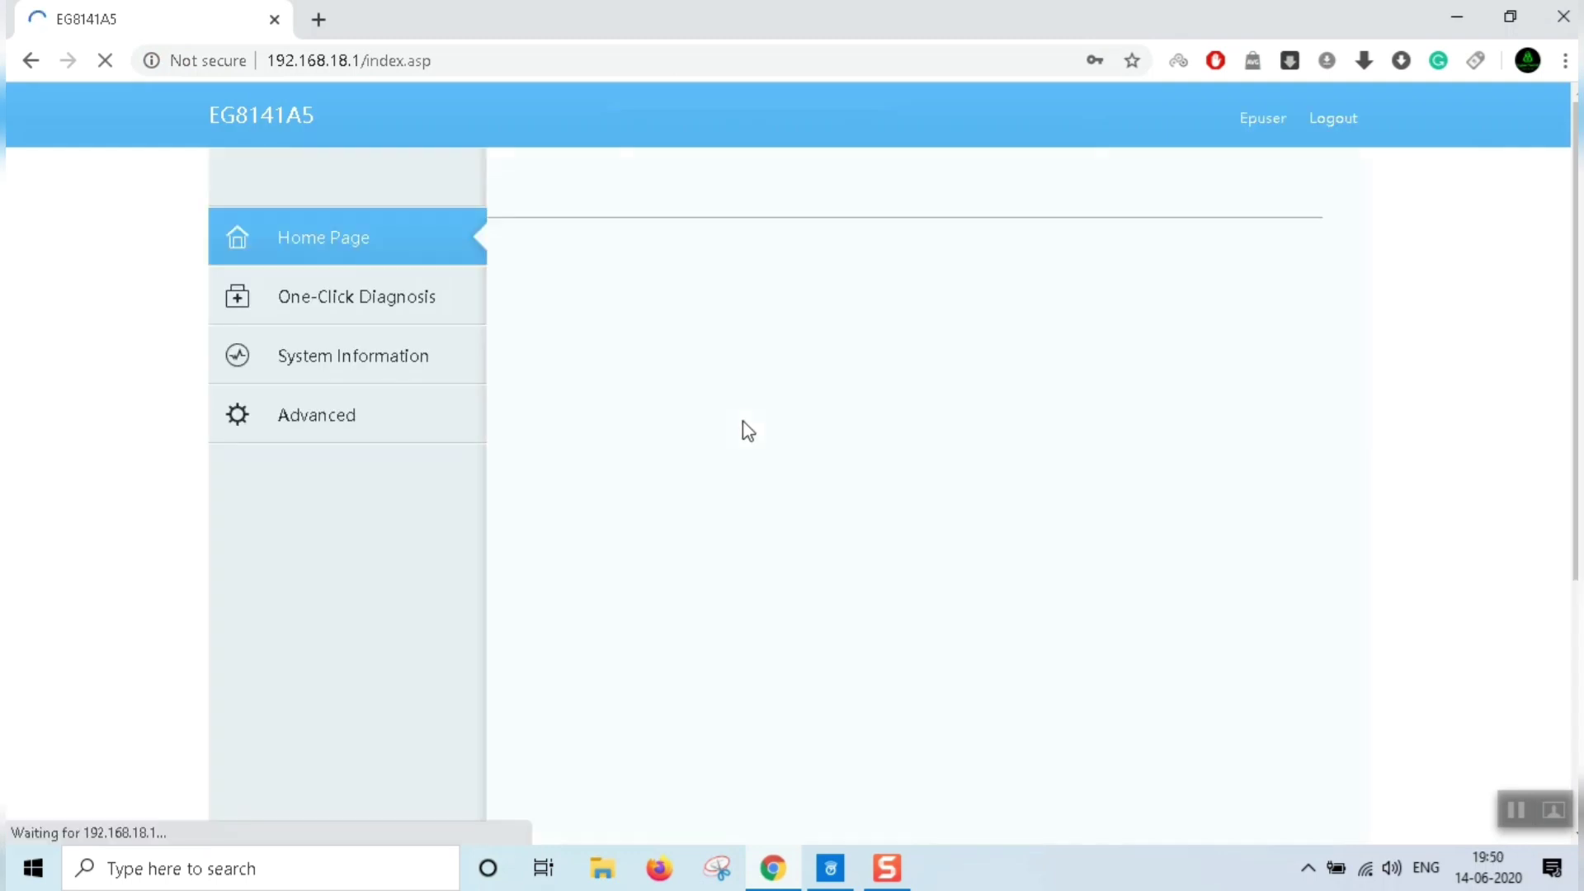
left_click(371, 437)
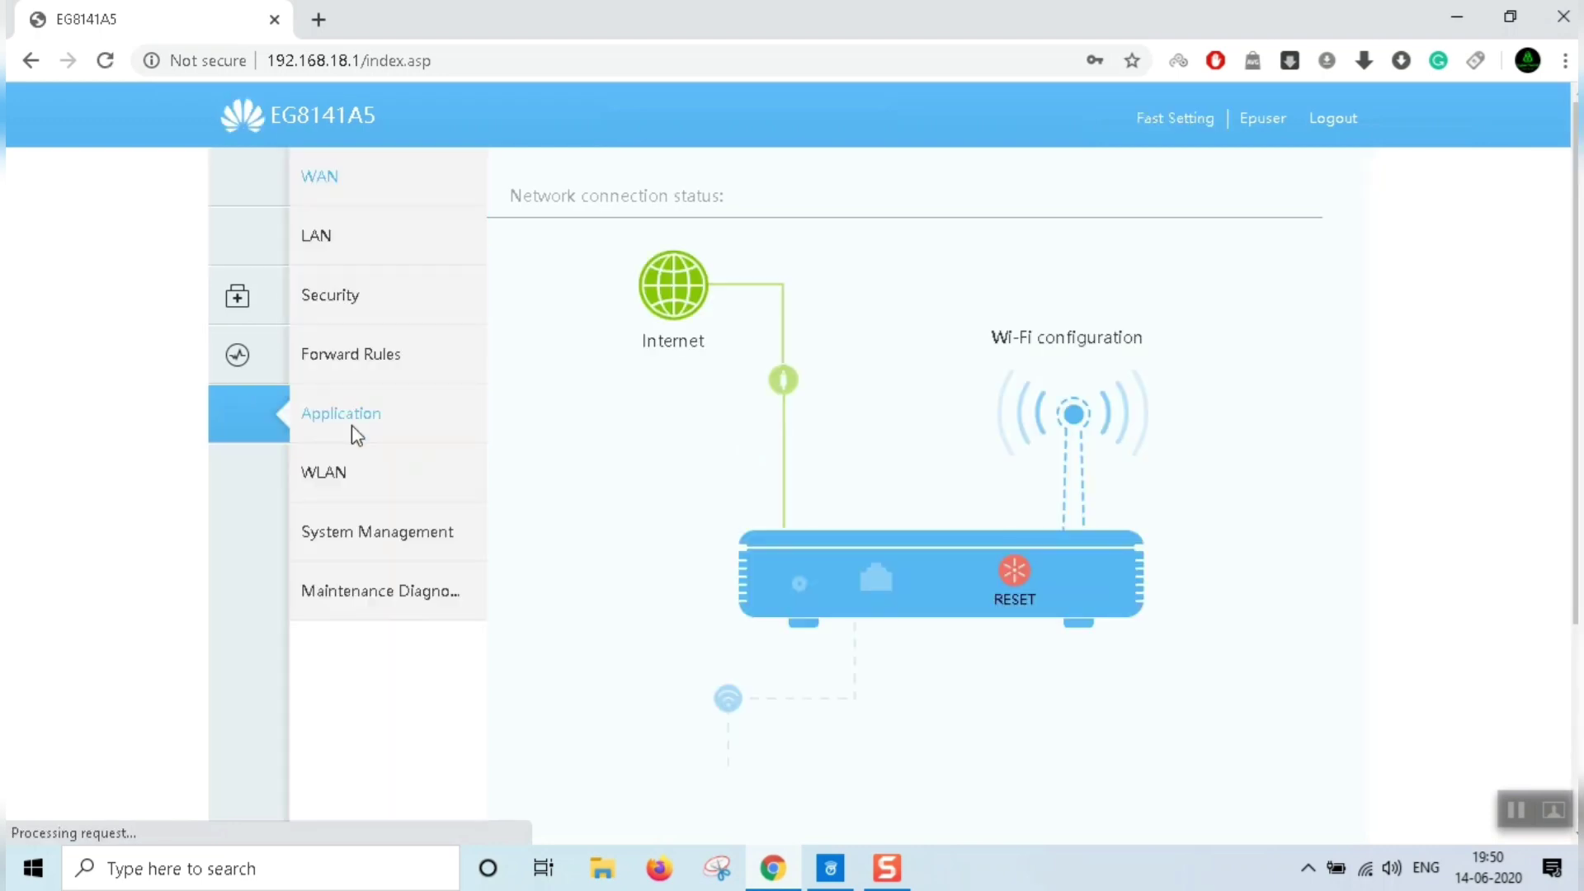
Step: Open WLAN Advanced Configuration, view the Channel list leaving Automatic, and start a new tab
left_click(367, 488)
left_click(391, 600)
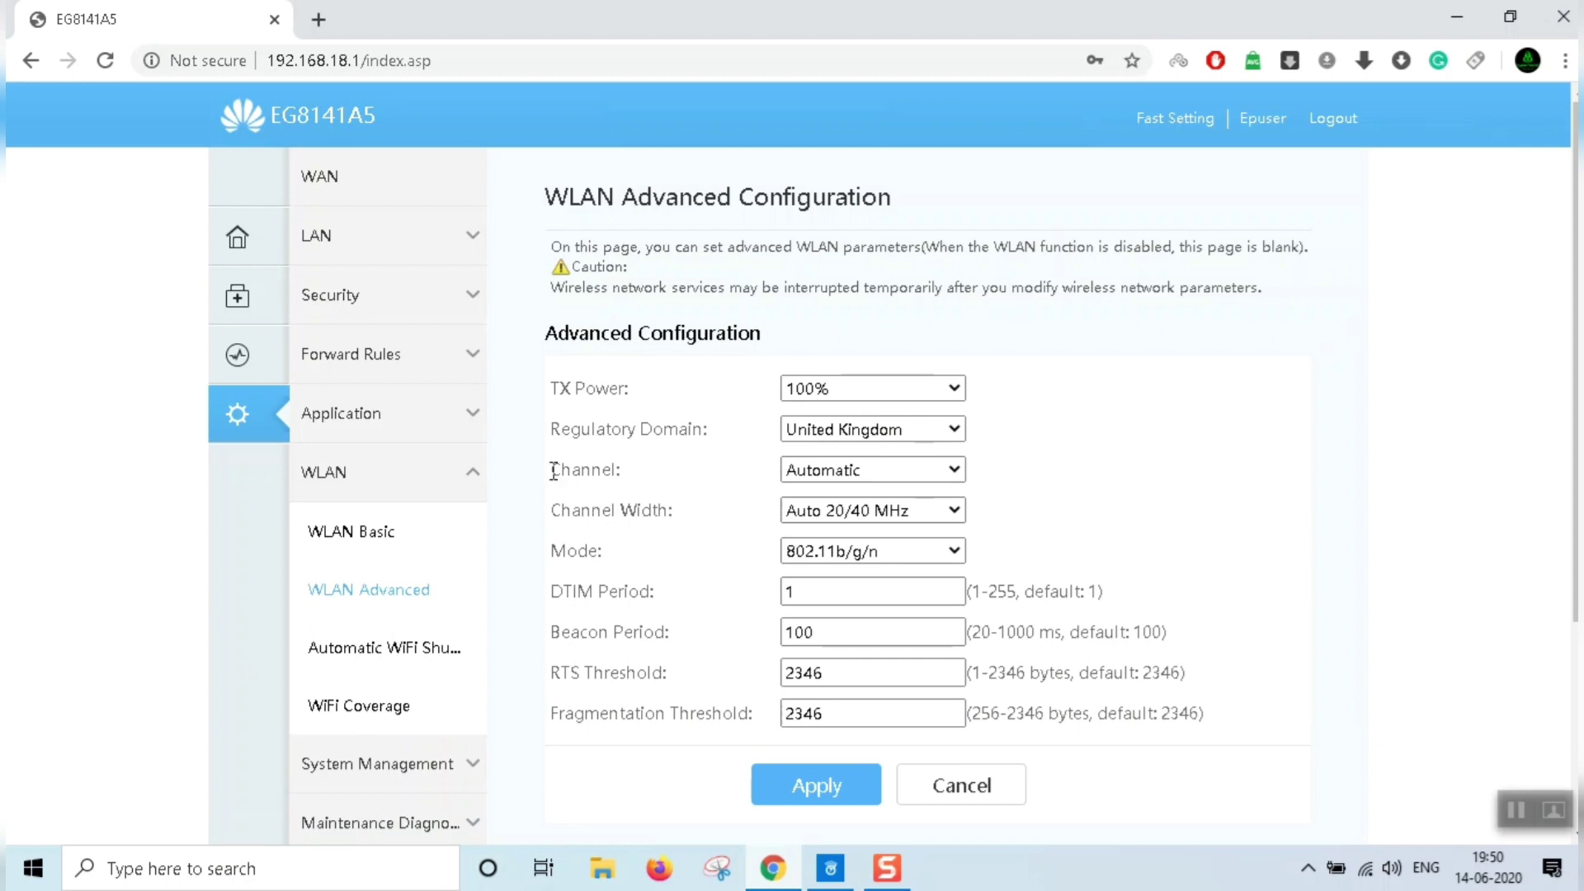
left_click_drag(551, 469, 724, 477)
left_click(848, 470)
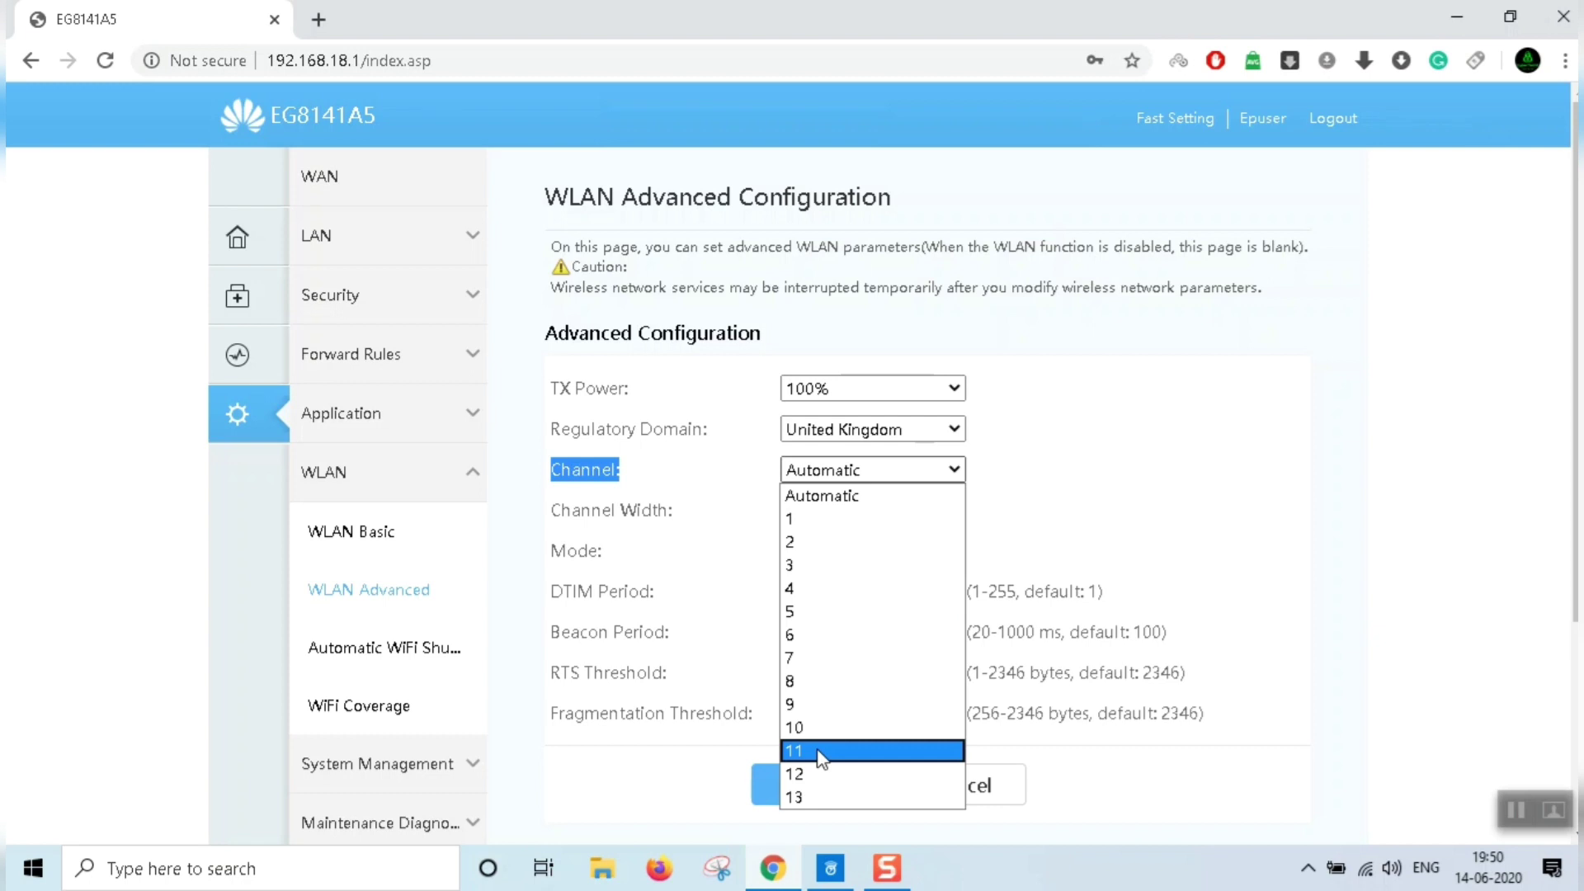
left_click(1126, 550)
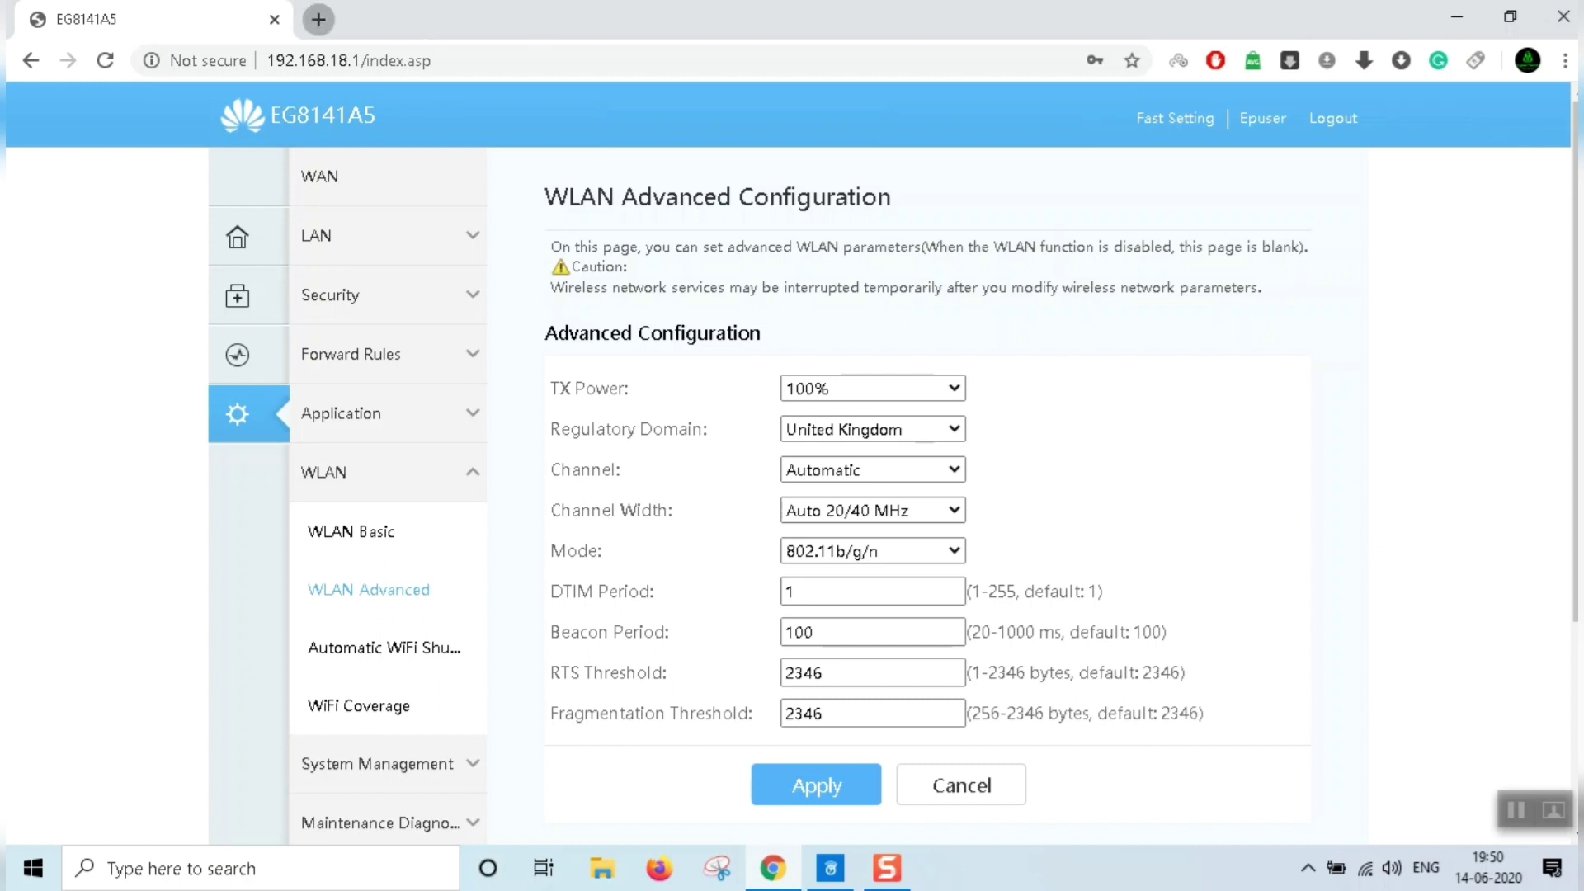
left_click(319, 19)
Step: Search 'wifi analyzer android', open its Google Play page, and enlarge the channel-graph screenshot
type("wi")
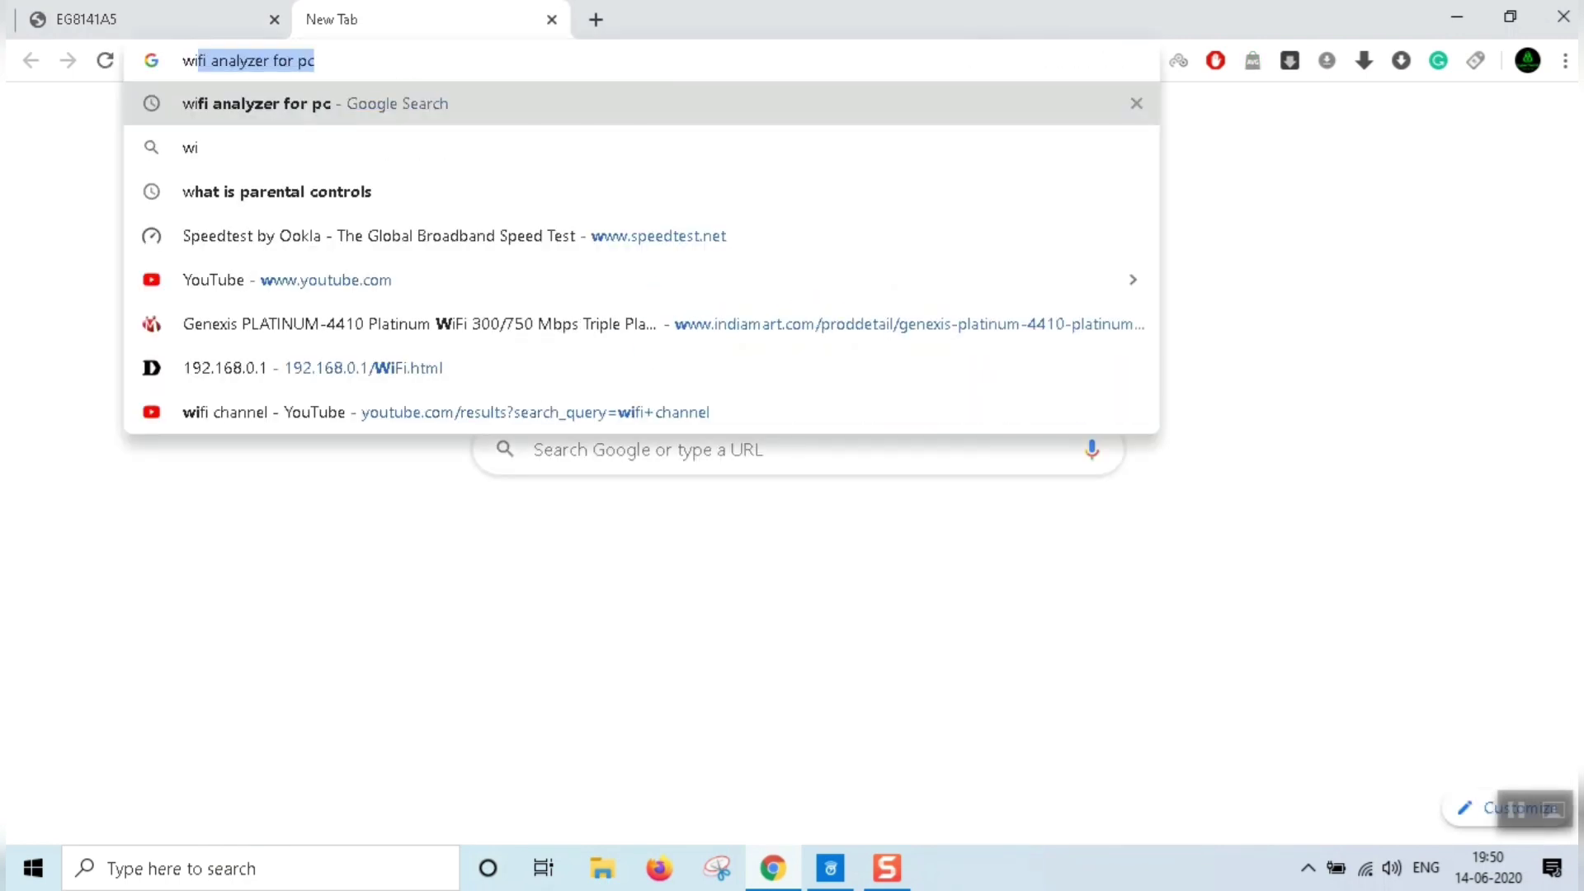
type("fianalyzer for p")
key("BackSpace")
key("BackSpace")
key("BackSpace")
type("android")
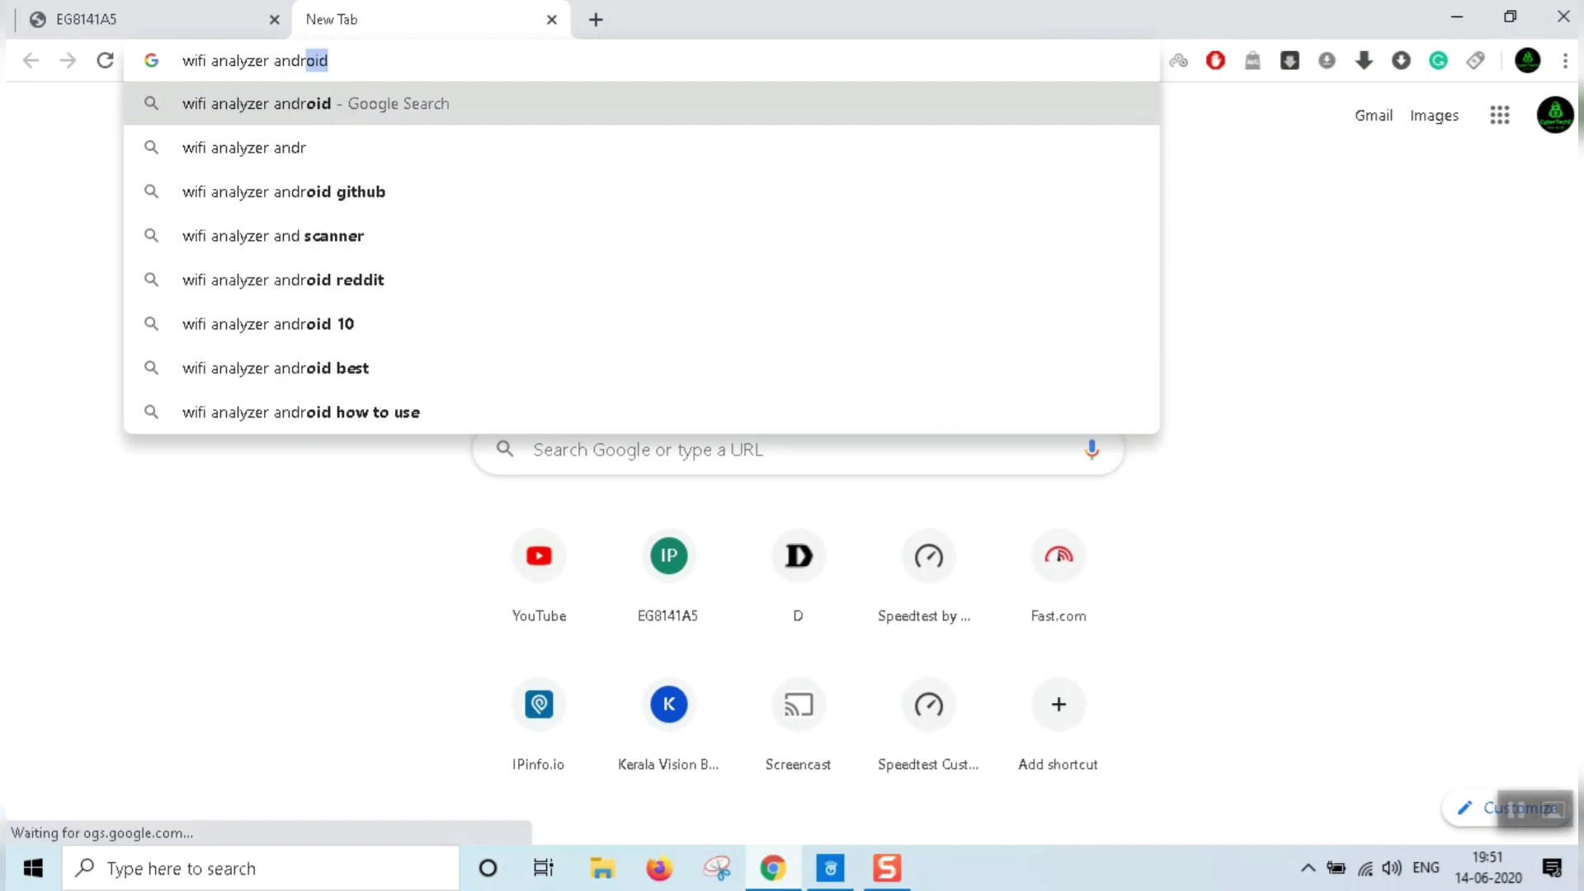
key("Return")
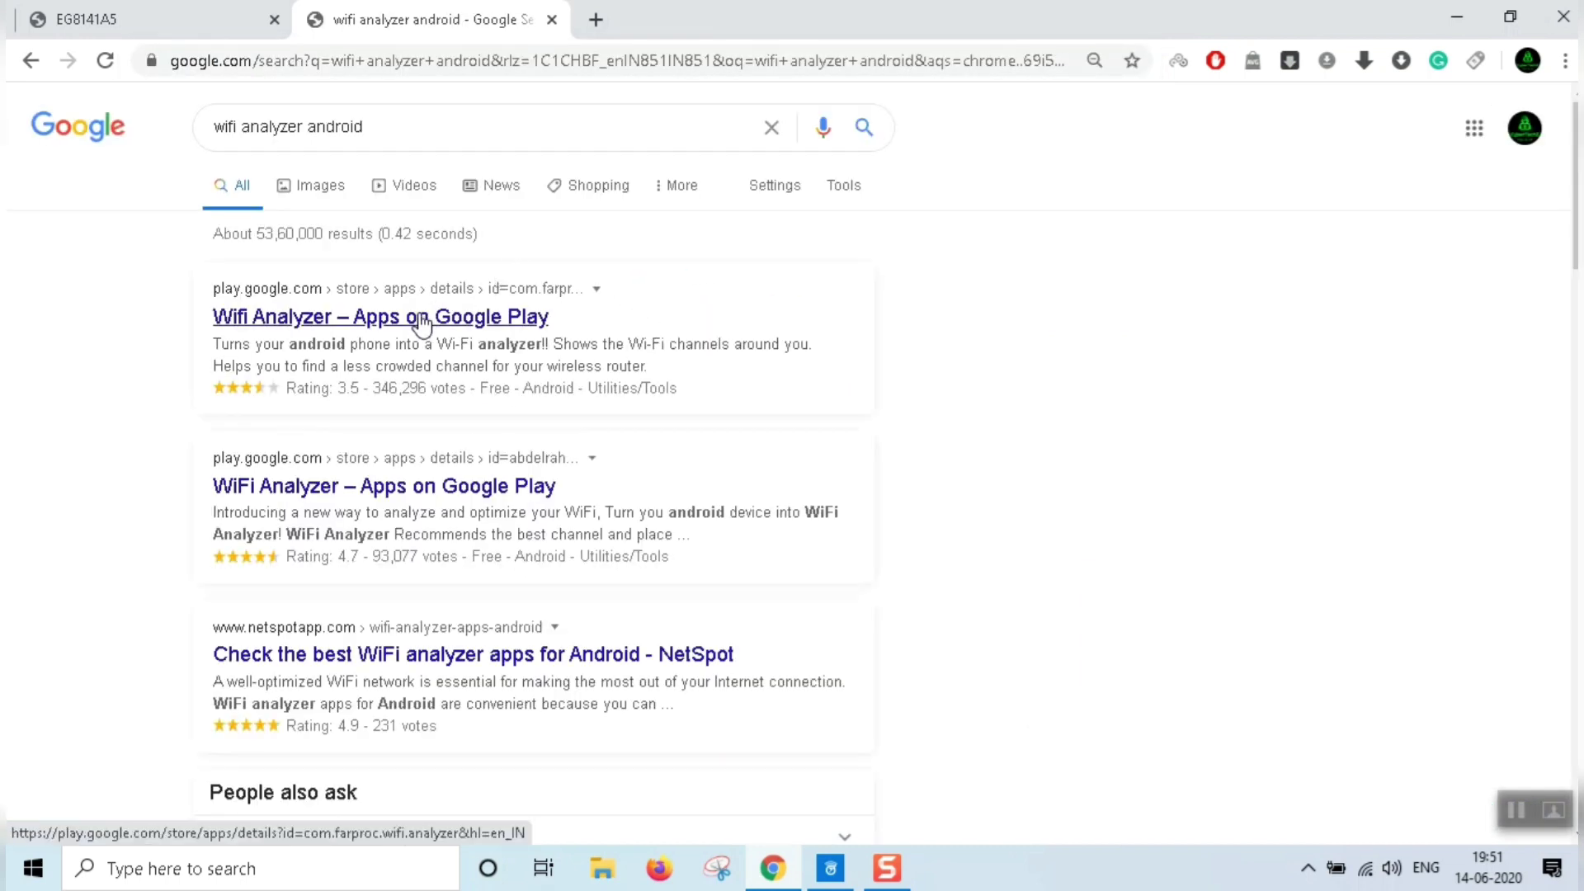
left_click(422, 320)
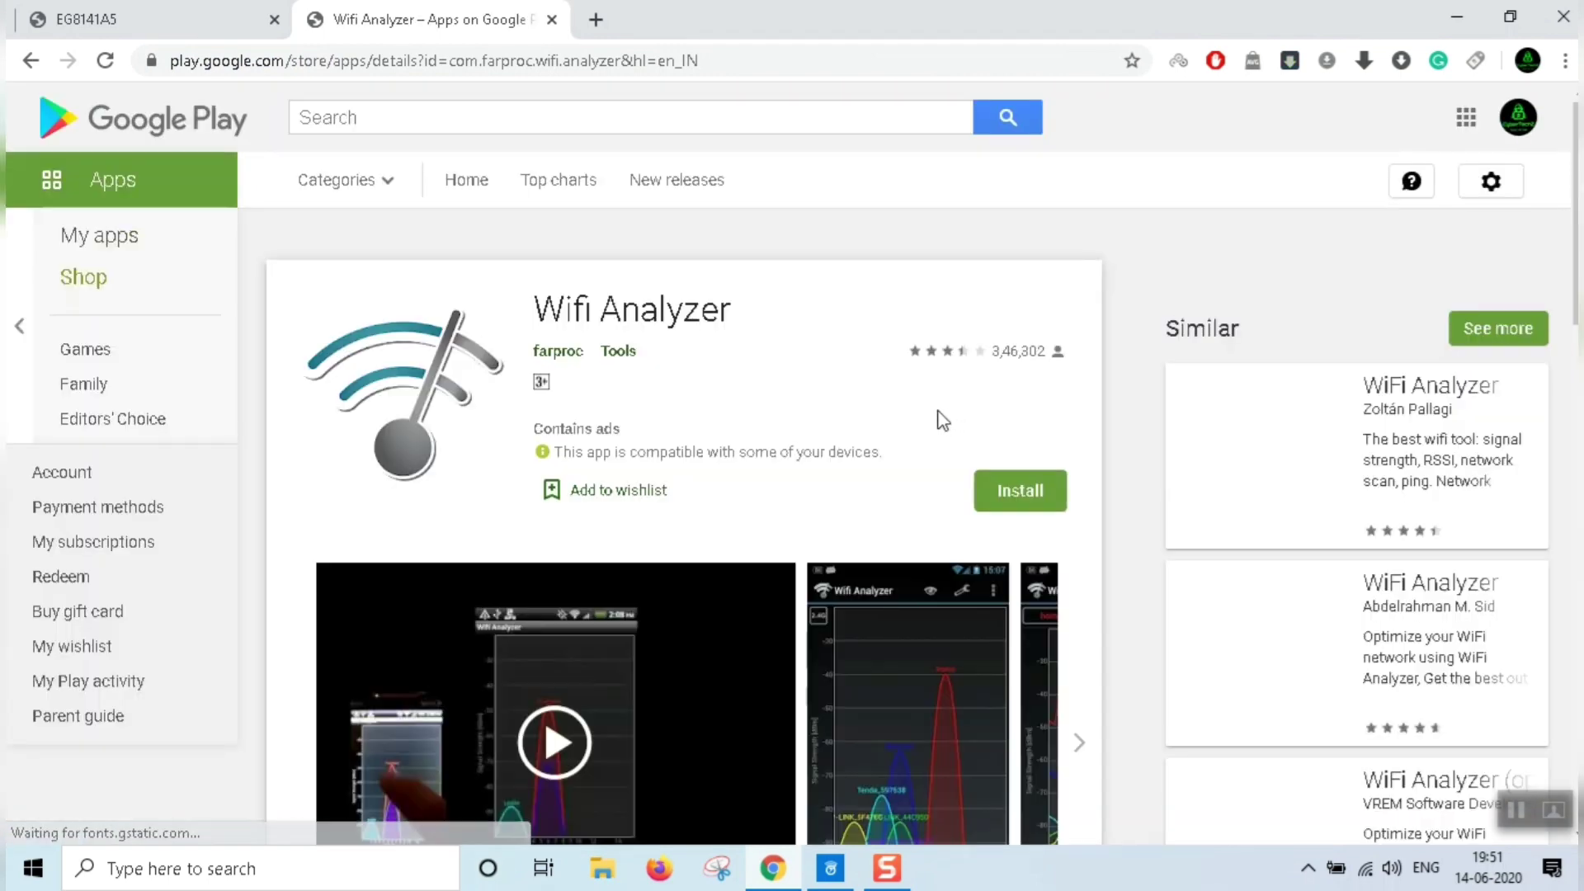
scroll(910, 479, "down", 4)
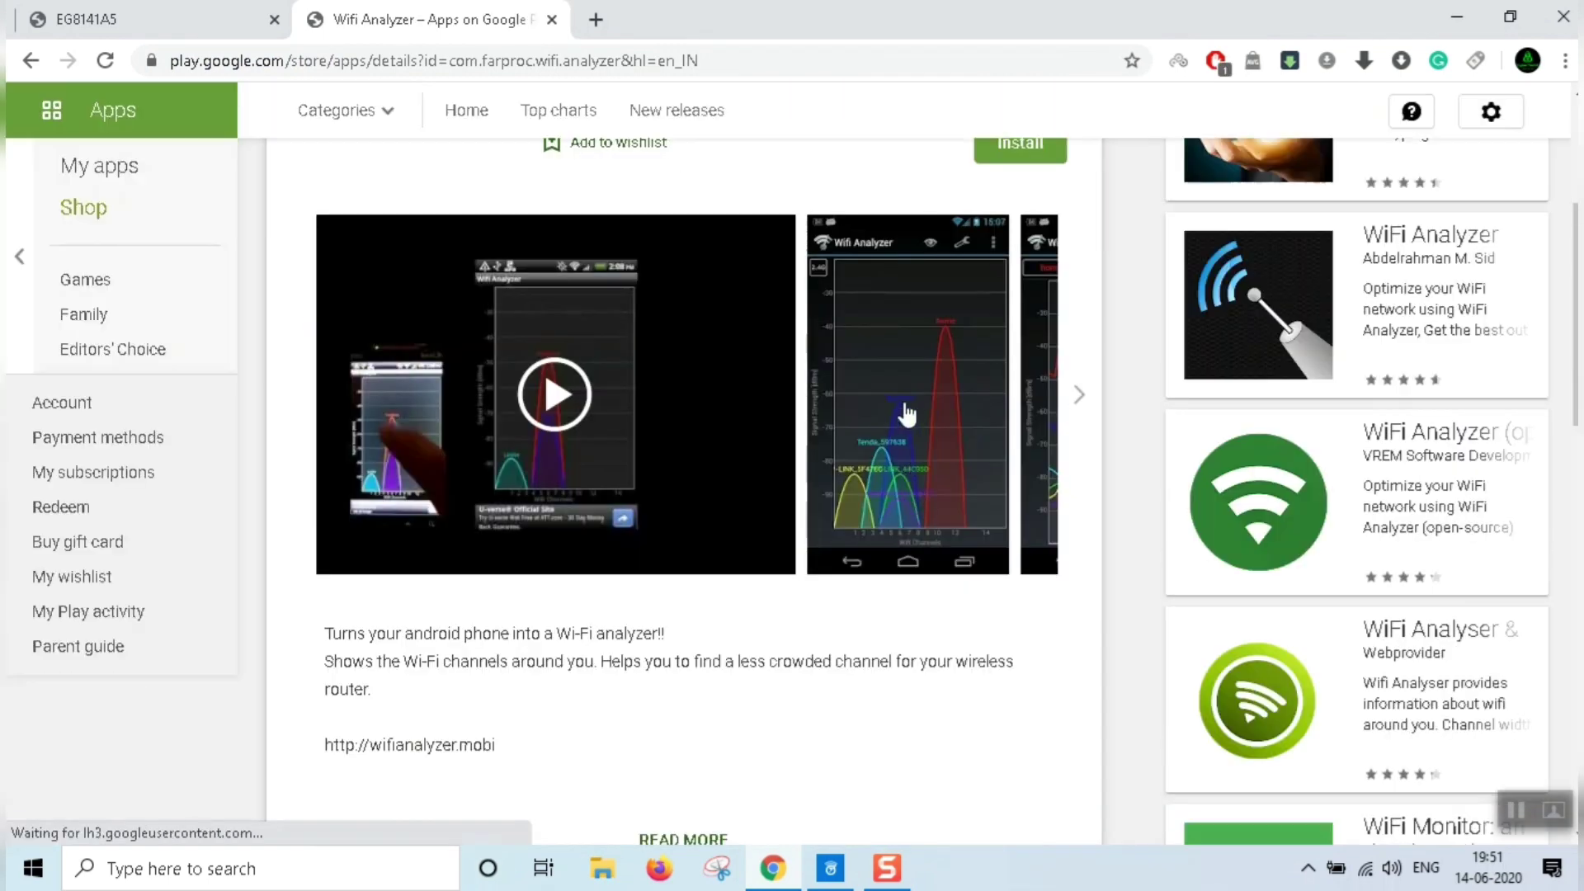
left_click(907, 411)
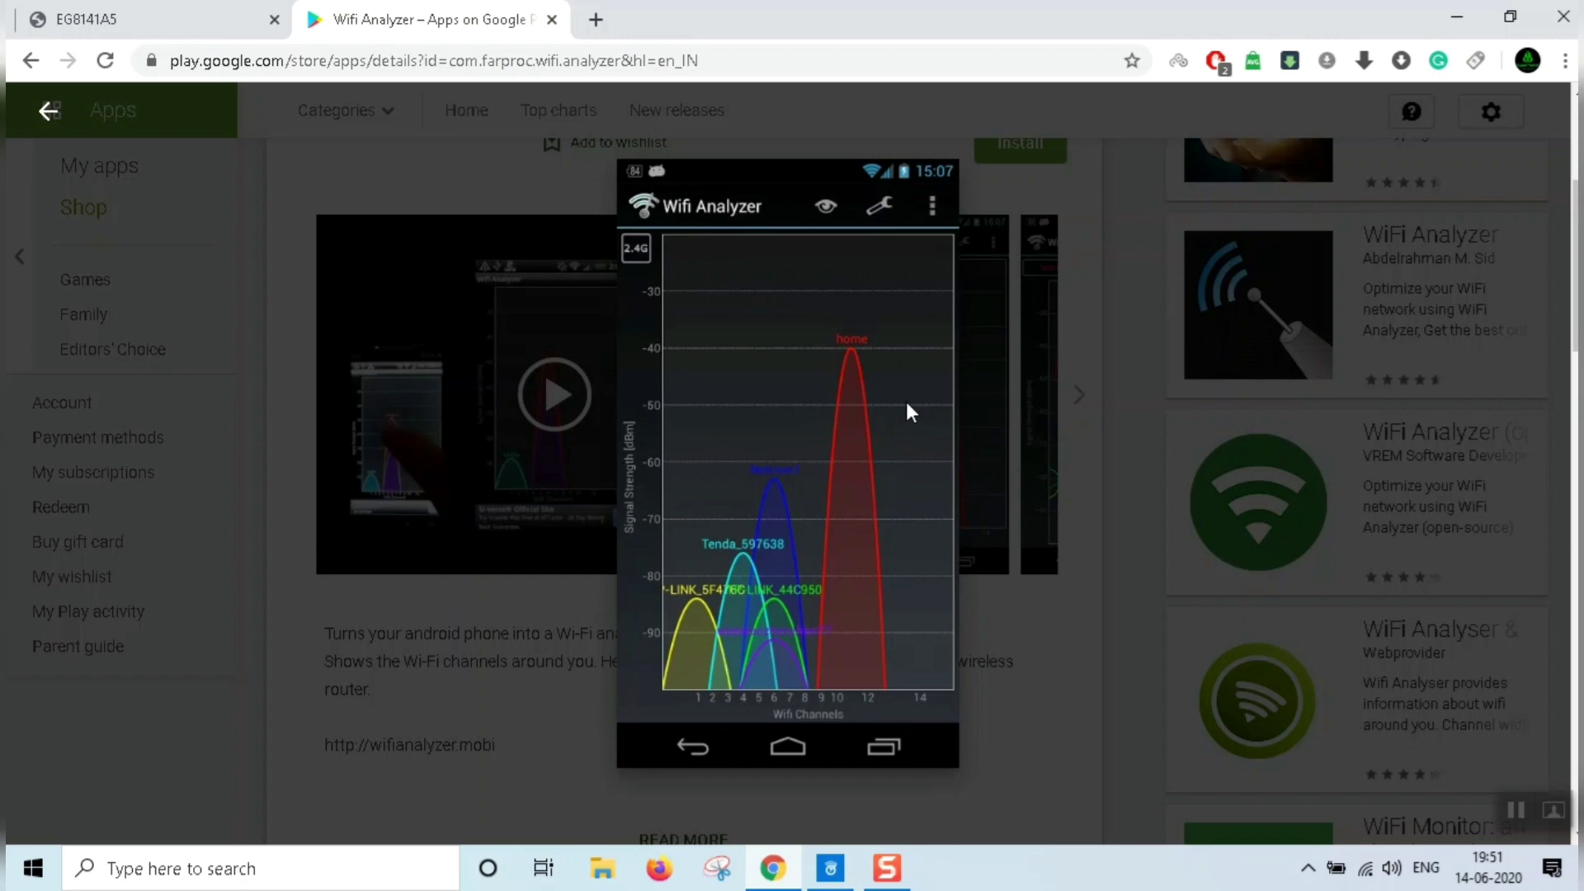
Step: Page through Wifi Analyzer screenshots to channel rating, then recheck the router's Channel list, keeping Automatic
left_click(1522, 502)
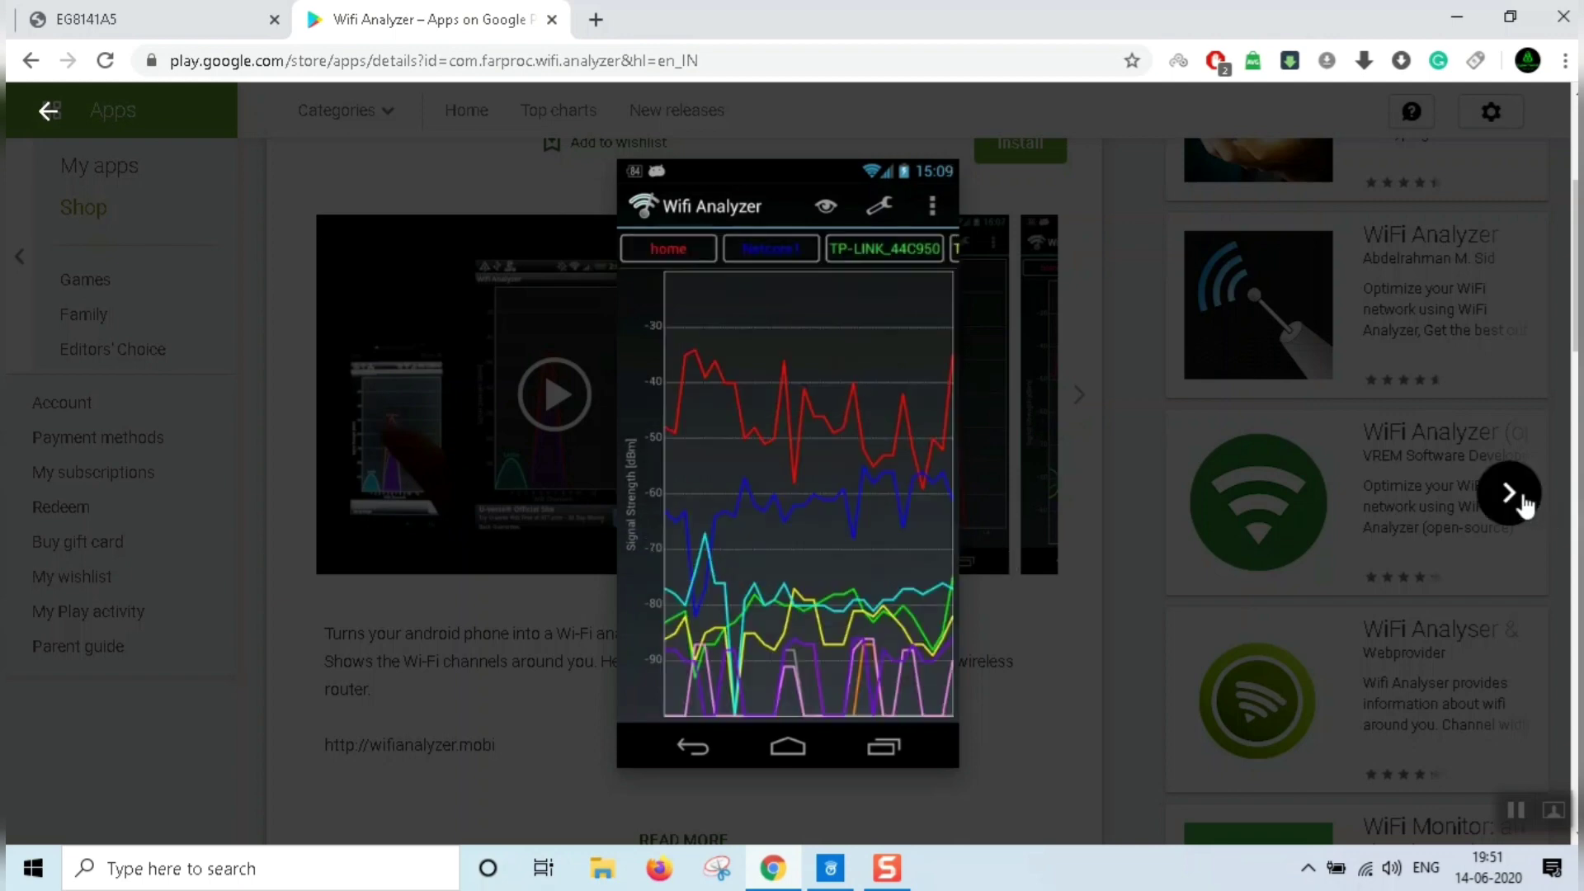
left_click(1522, 501)
left_click(1522, 501)
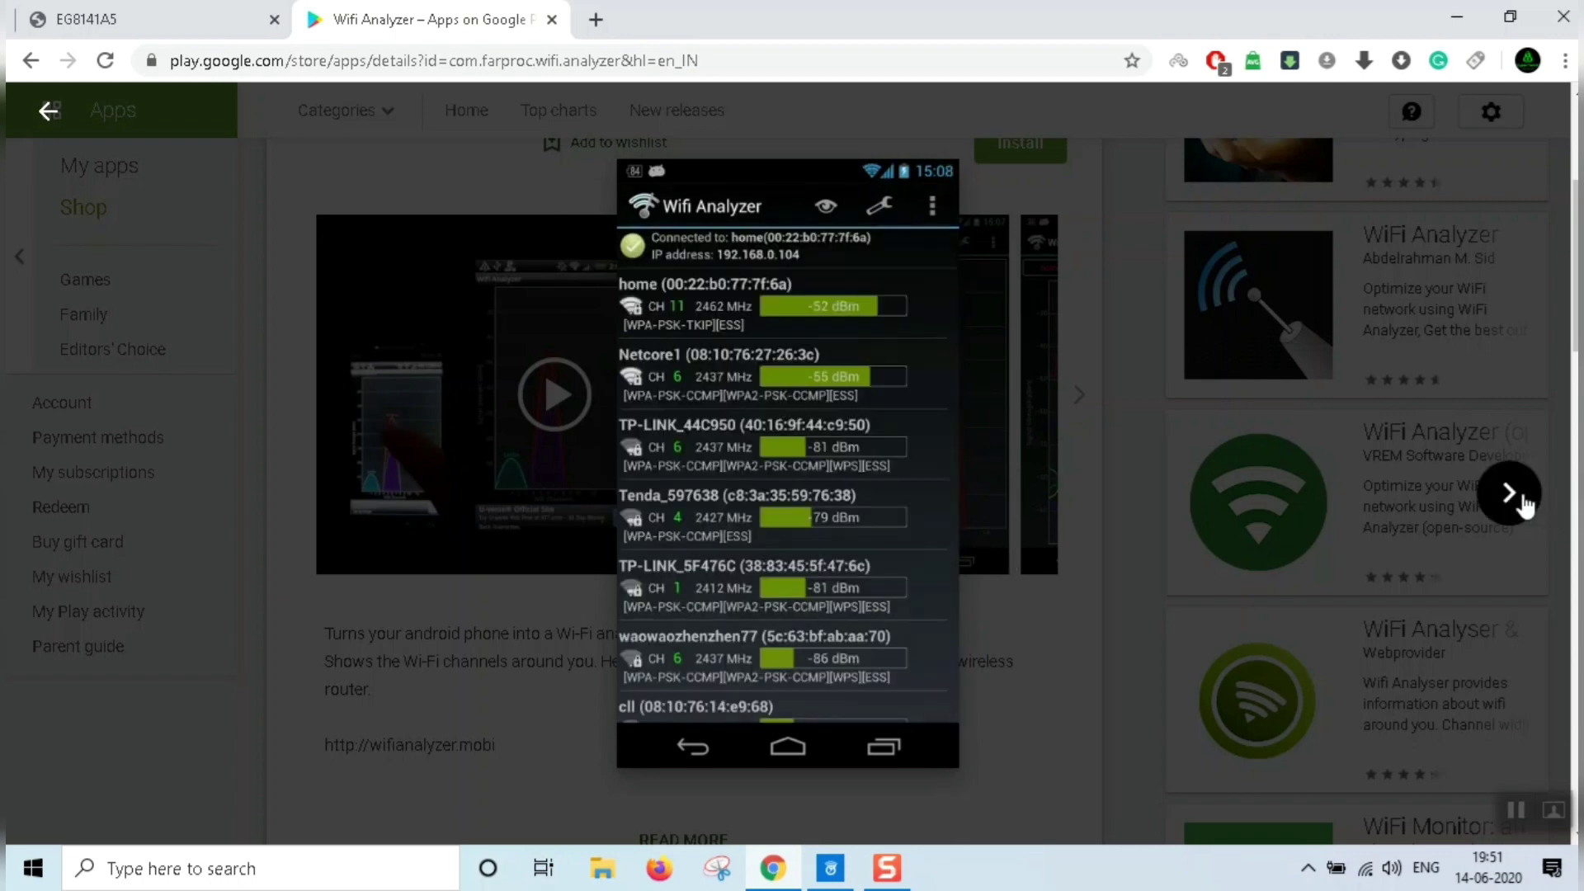
left_click(1522, 502)
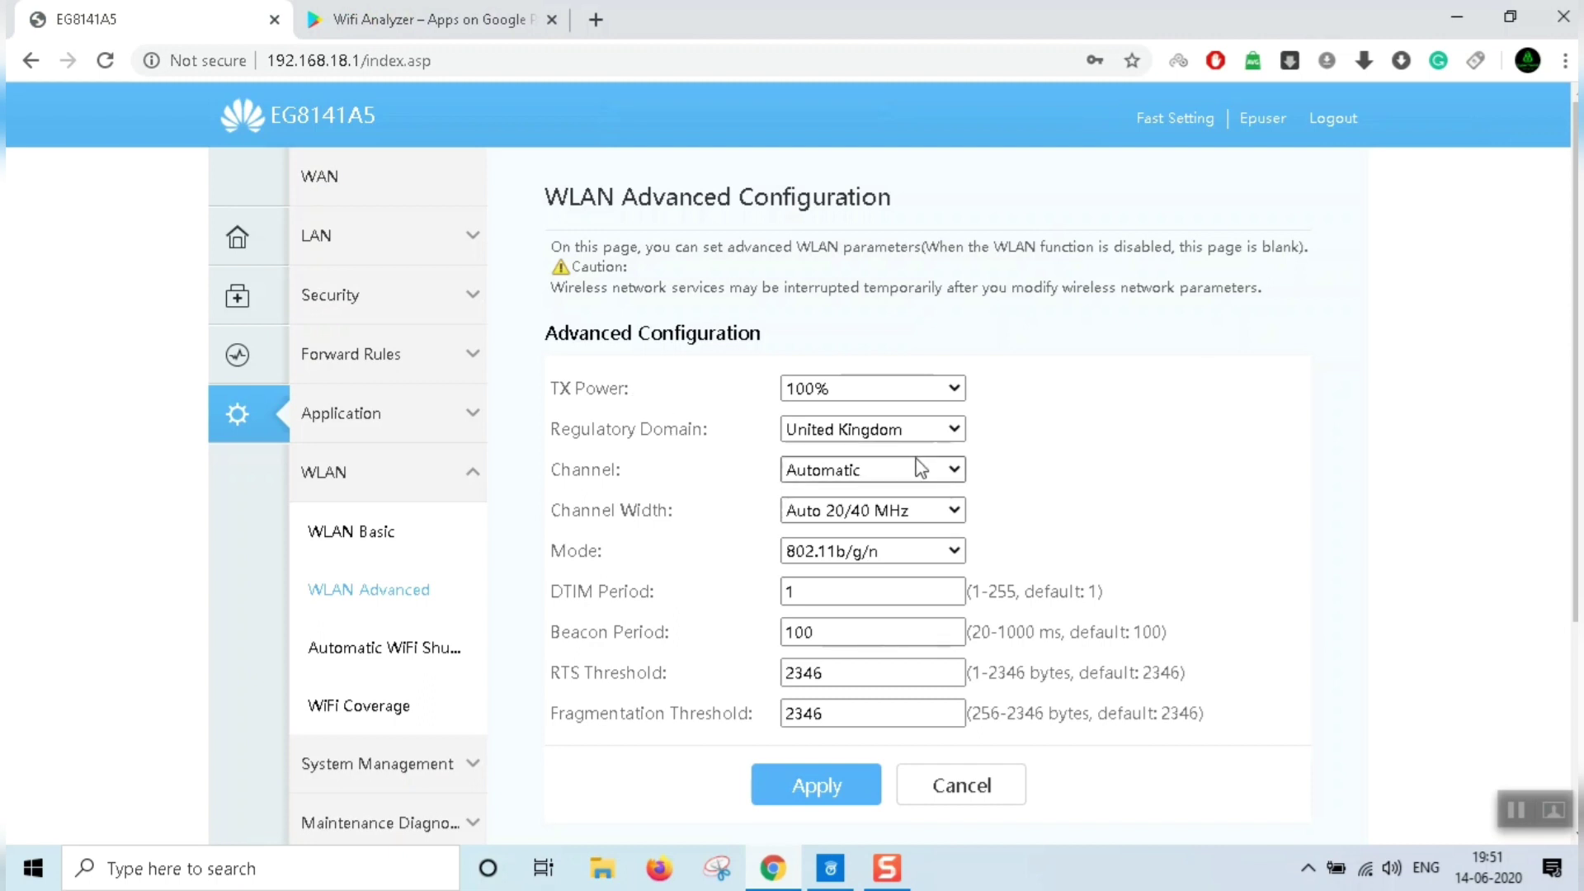
left_click(919, 469)
left_click(917, 468)
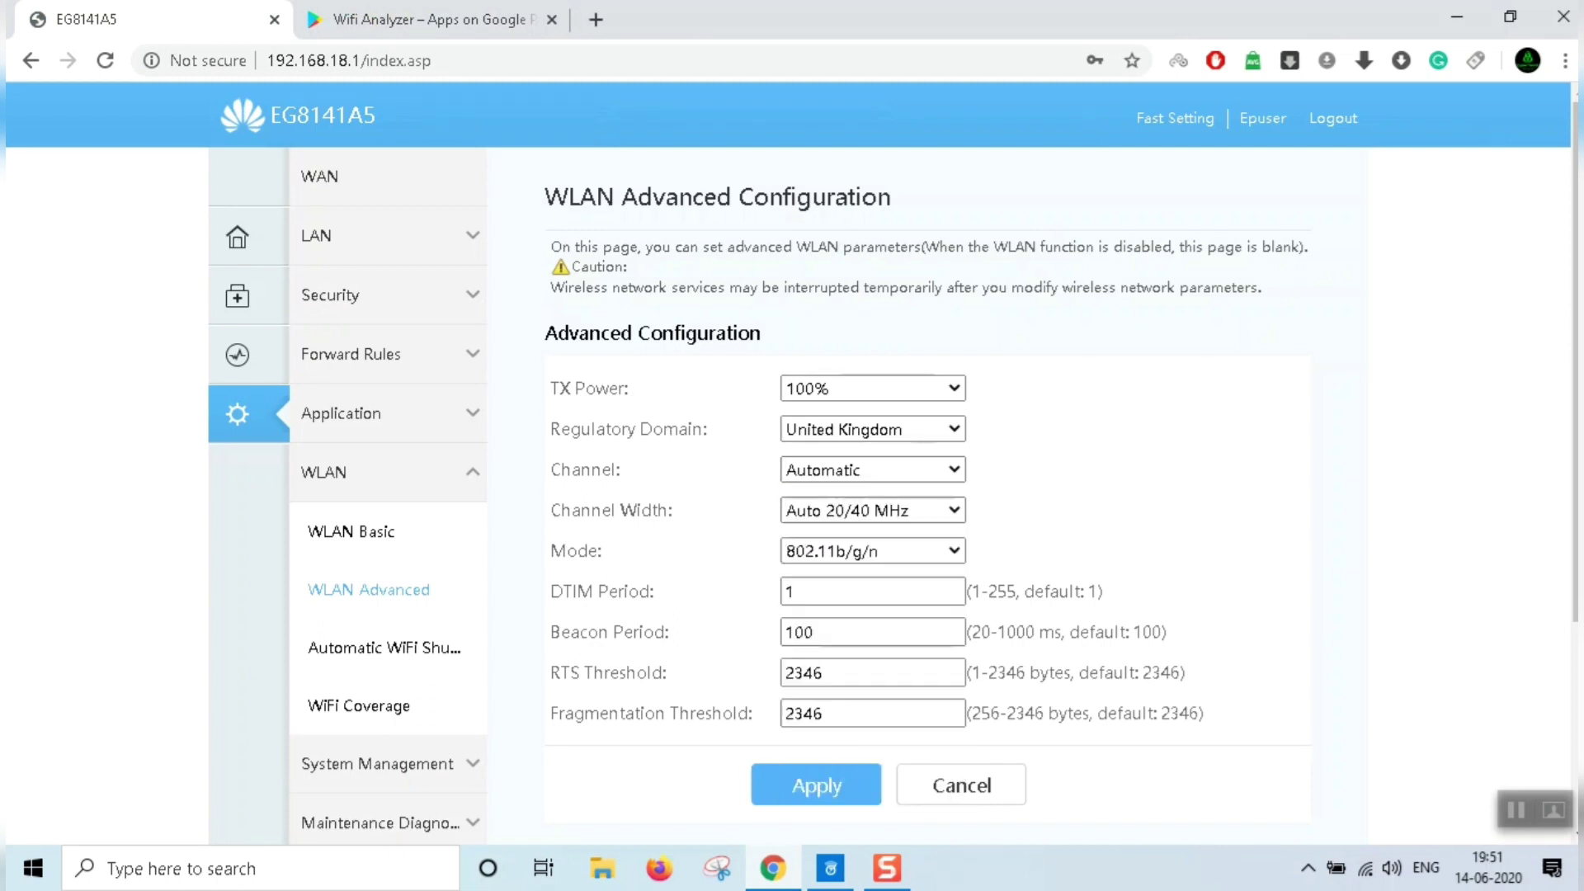